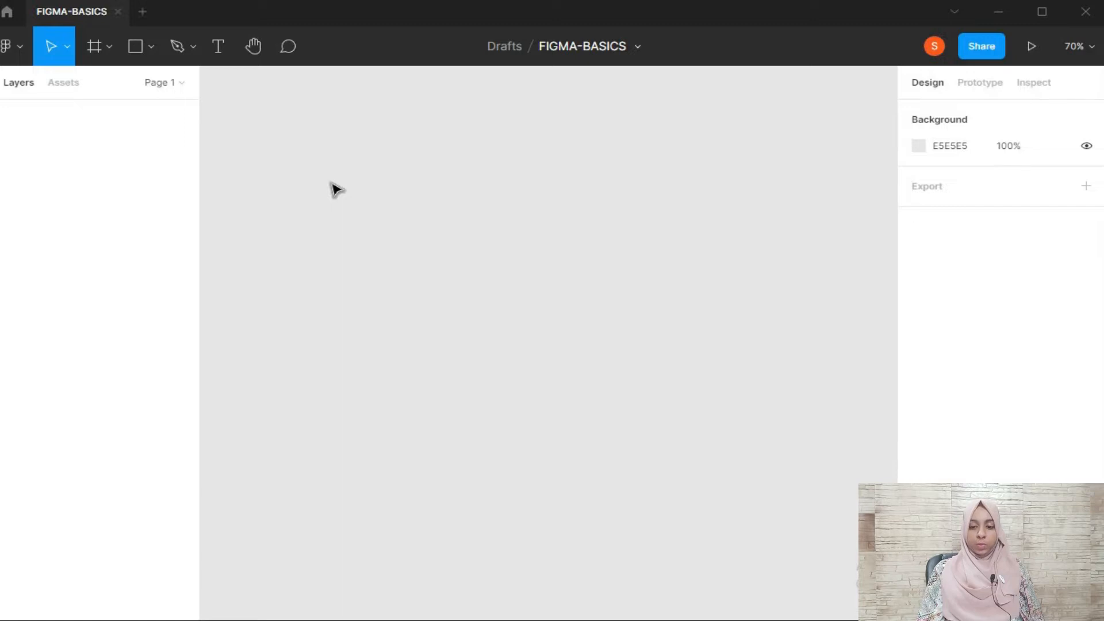
Draw a freehand frame about 996 × 714 on the empty canvas and delete it
left_click(99, 48)
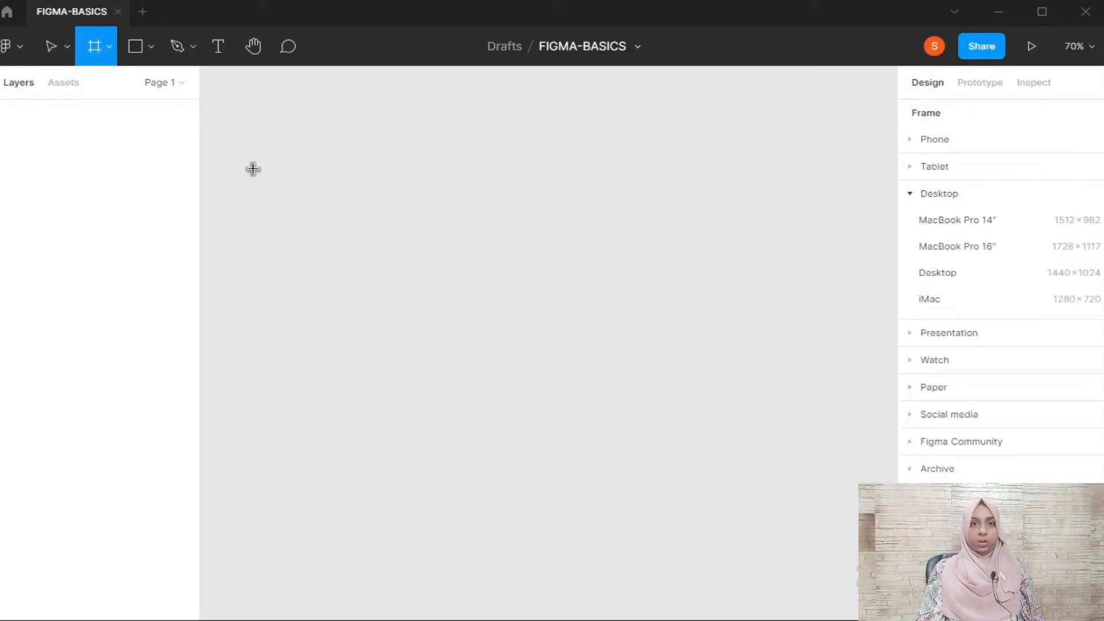
left_click_drag(254, 140, 855, 545)
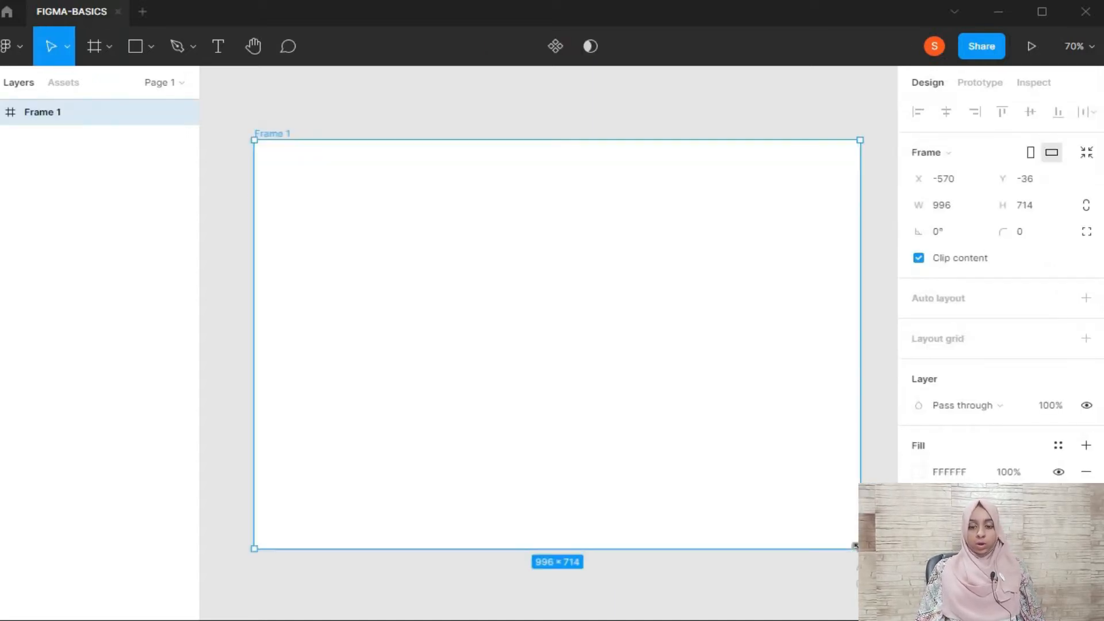
key("Delete")
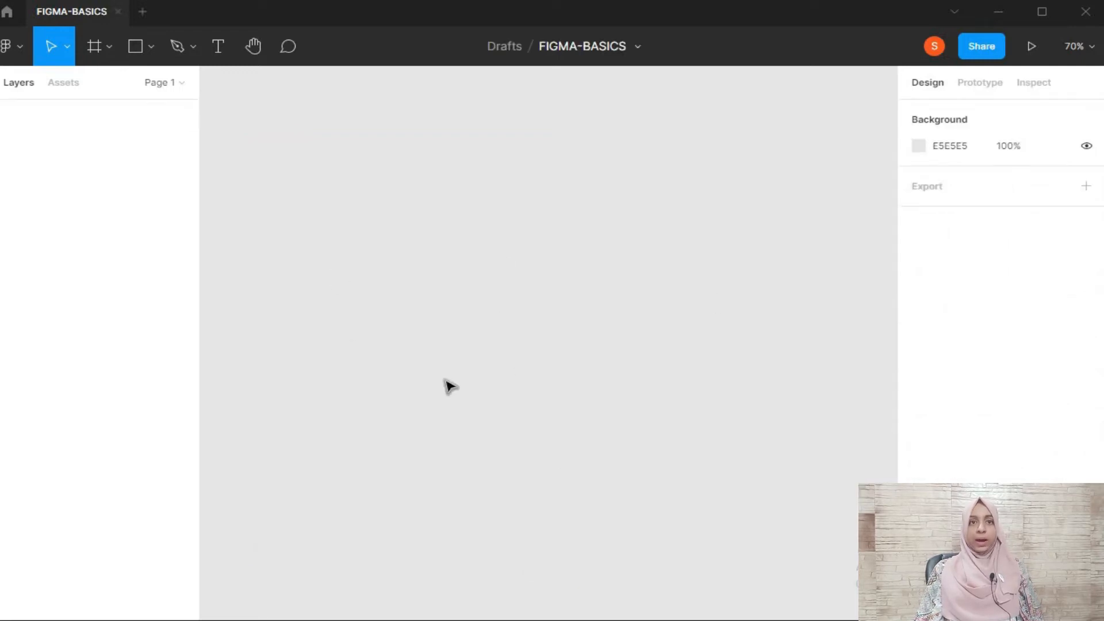
Create a new frame from the Desktop preset sized 1440 × 1024
left_click(95, 46)
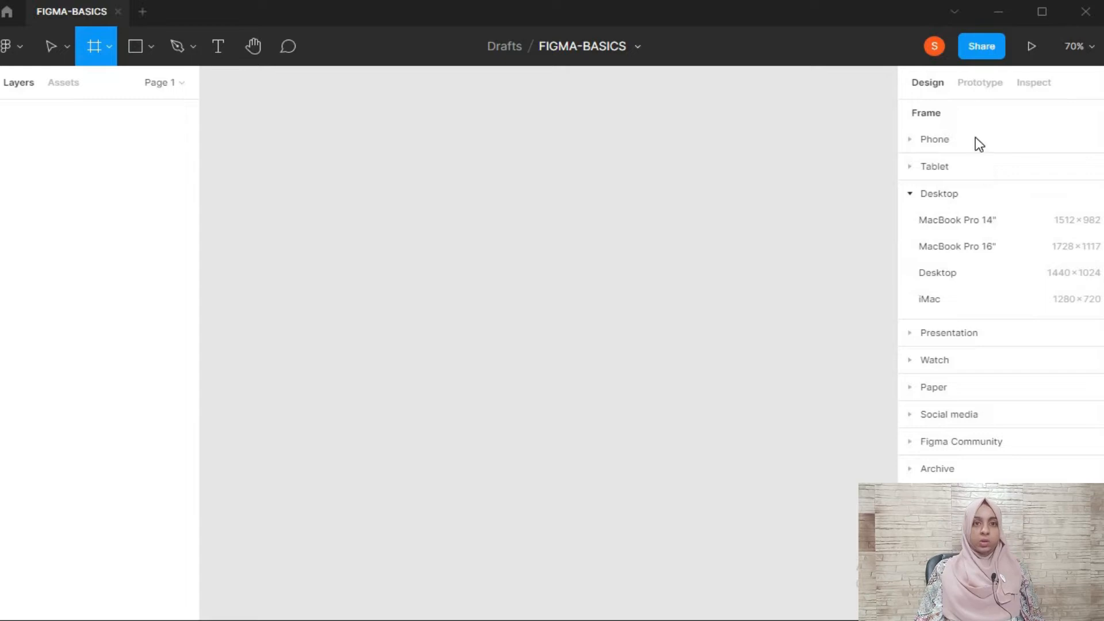
left_click(922, 144)
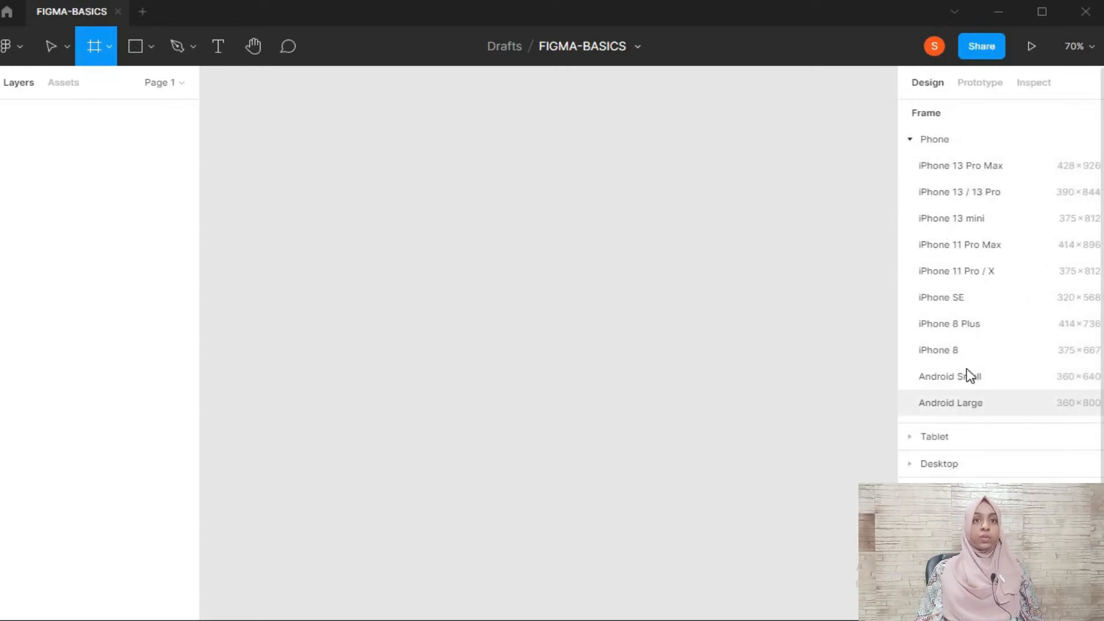
left_click(912, 140)
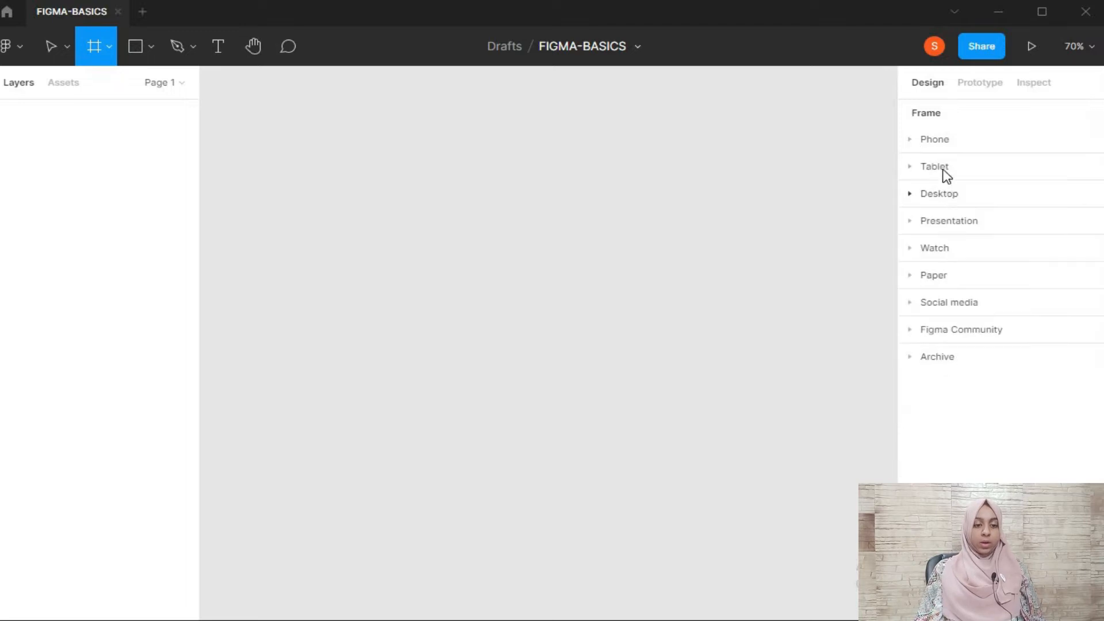
left_click(913, 201)
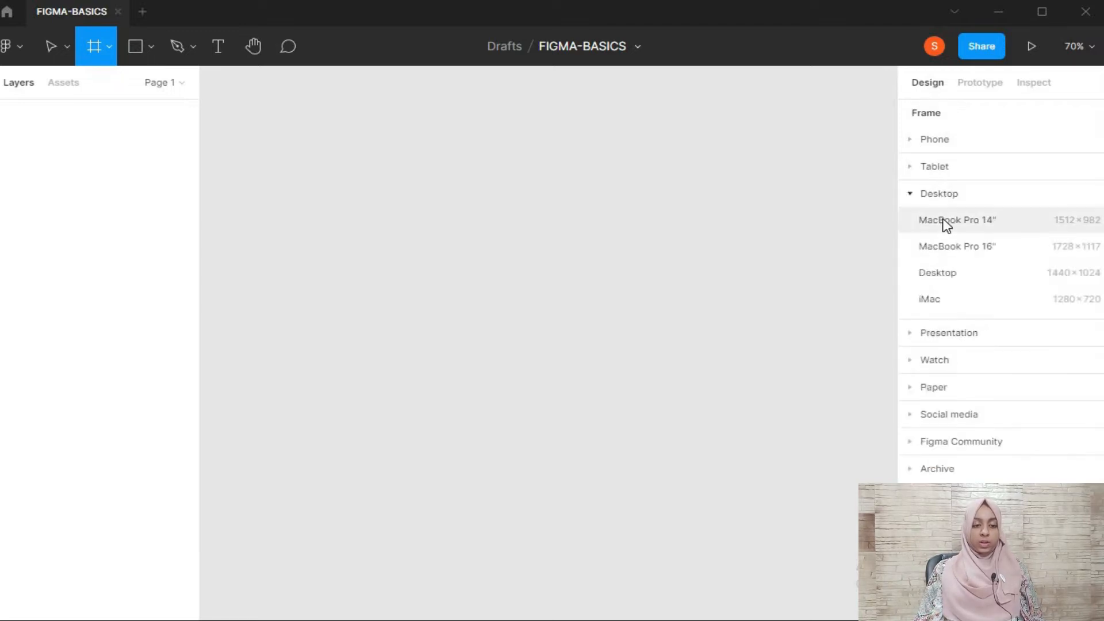
left_click(974, 273)
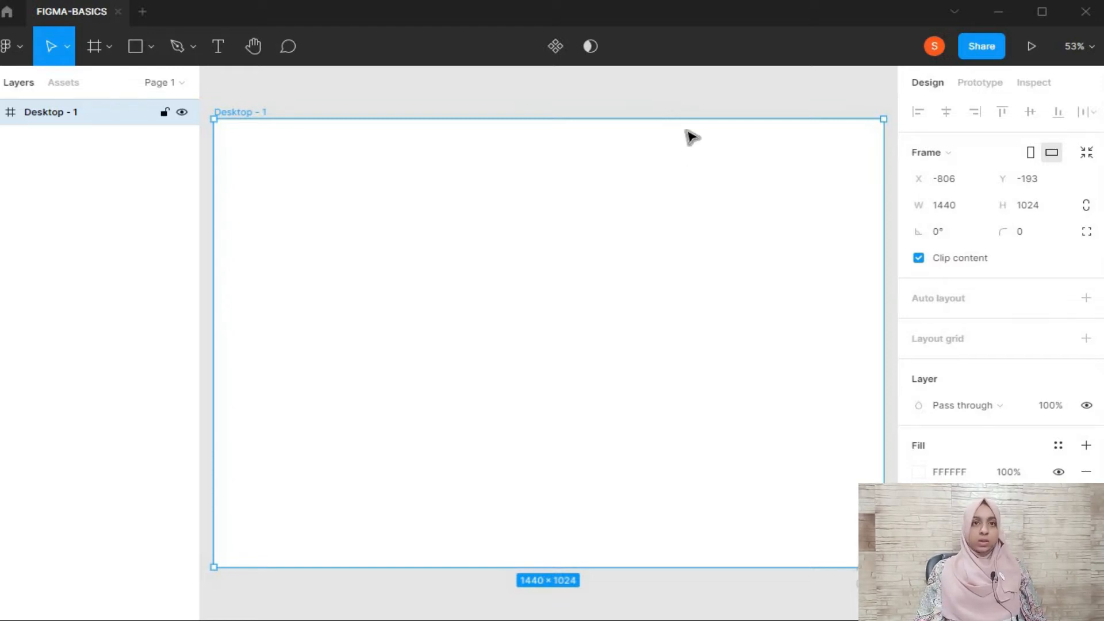
left_click(686, 101)
left_click(676, 149)
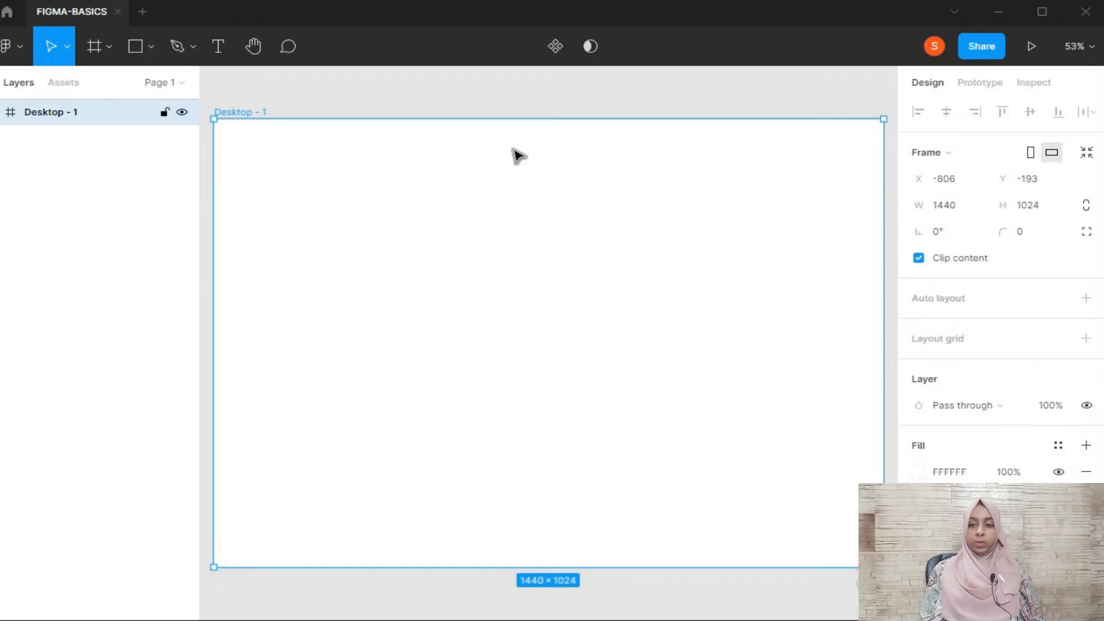
left_click(521, 107)
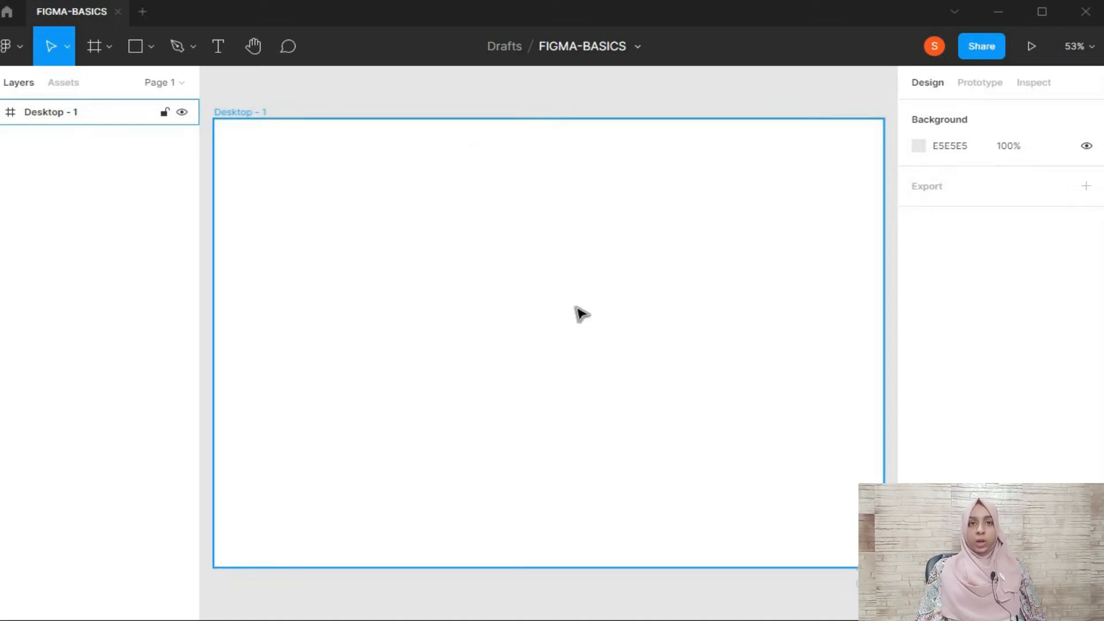
Draw a second, custom frame about 1123 × 842 below the desktop frame
left_click(93, 46)
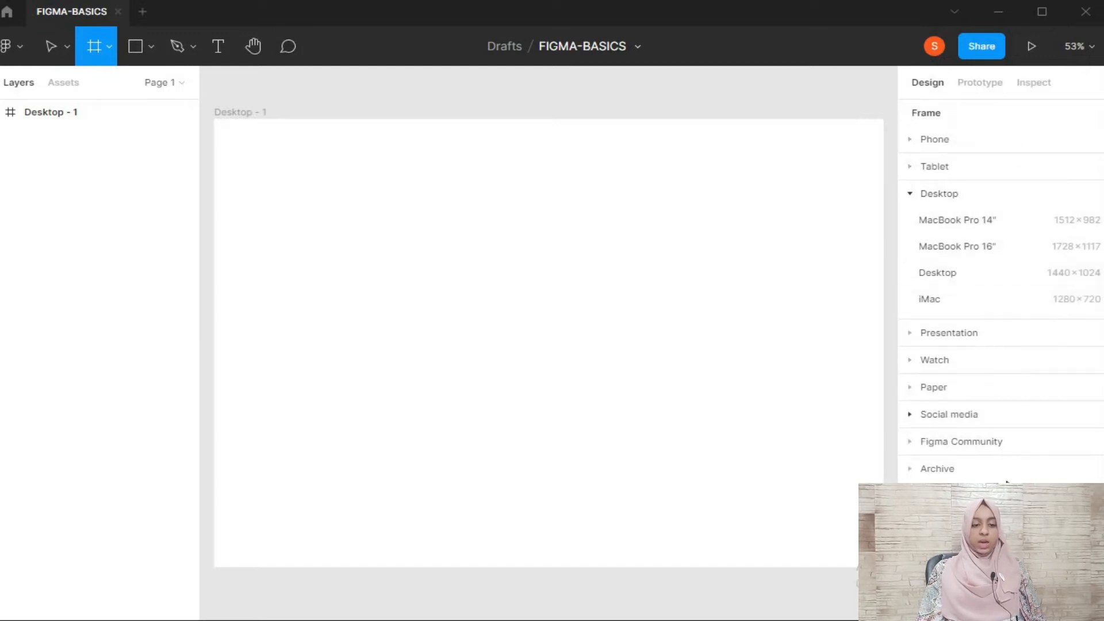
scroll(662, 415, "down", 3)
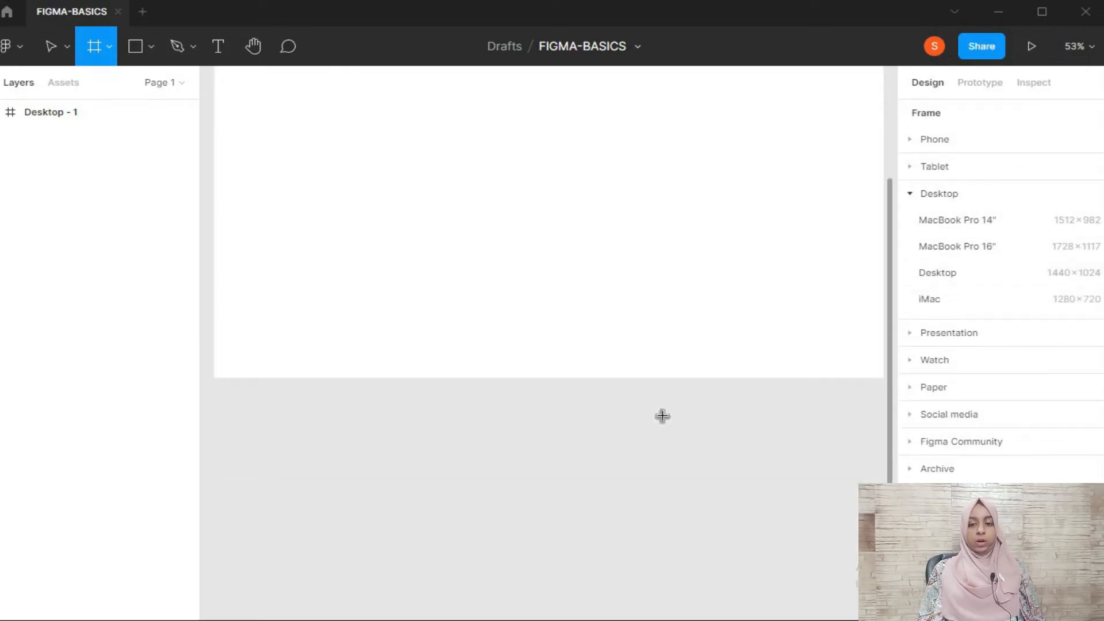
scroll(662, 415, "down", 5)
left_click_drag(280, 133, 490, 308)
left_click_drag(686, 466, 802, 502)
scroll(786, 498, "up", 9)
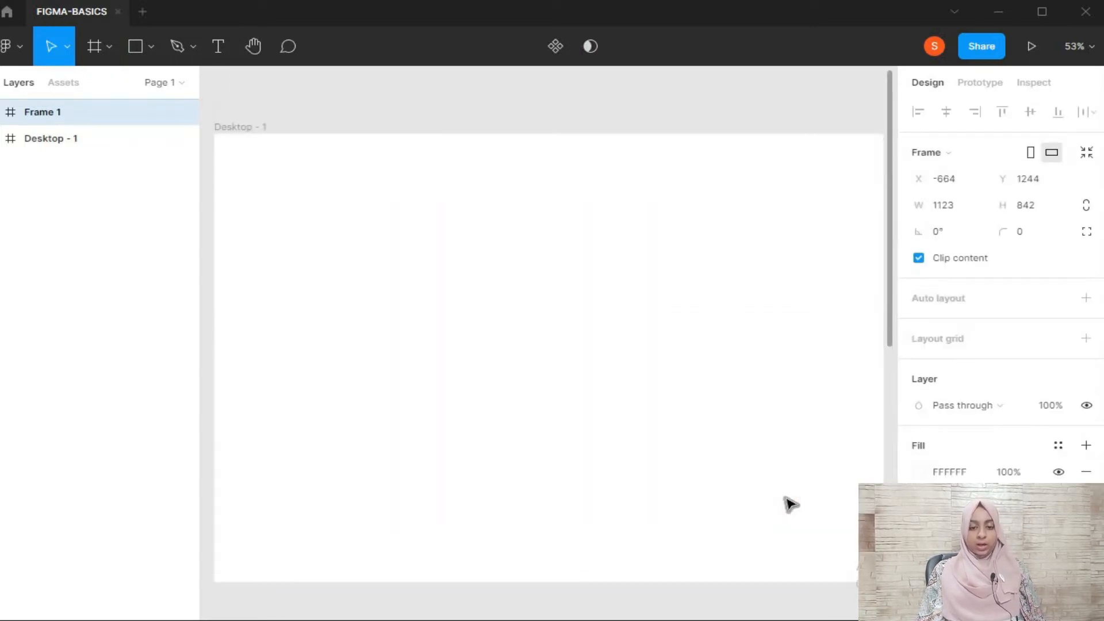
scroll(788, 503, "down", 5)
scroll(648, 429, "up", 8)
scroll(648, 429, "down", 8)
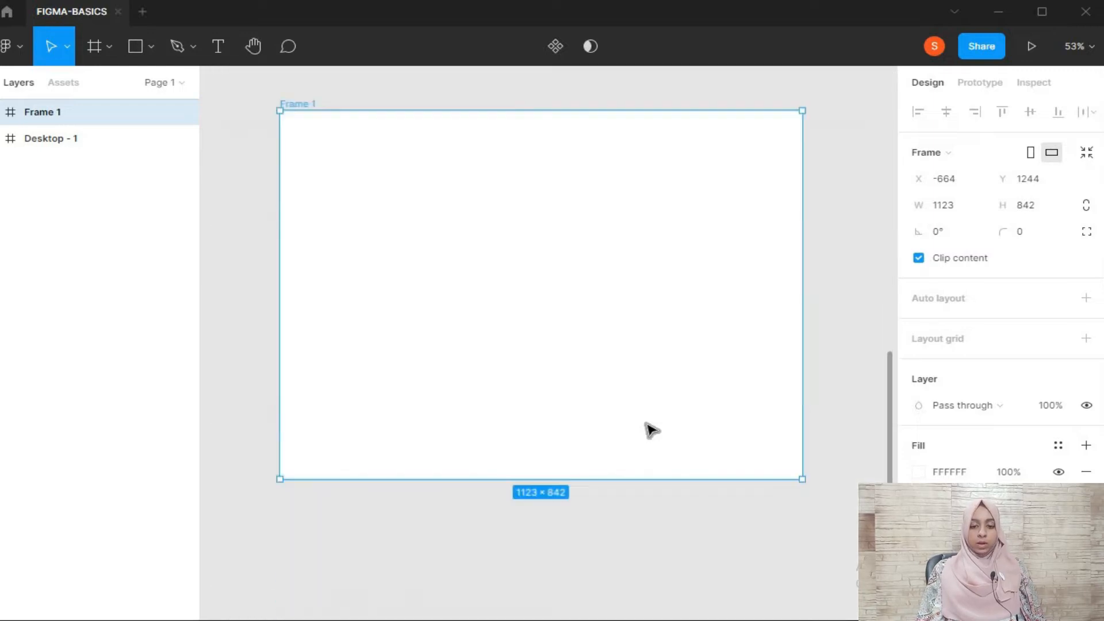
scroll(648, 429, "up", 8)
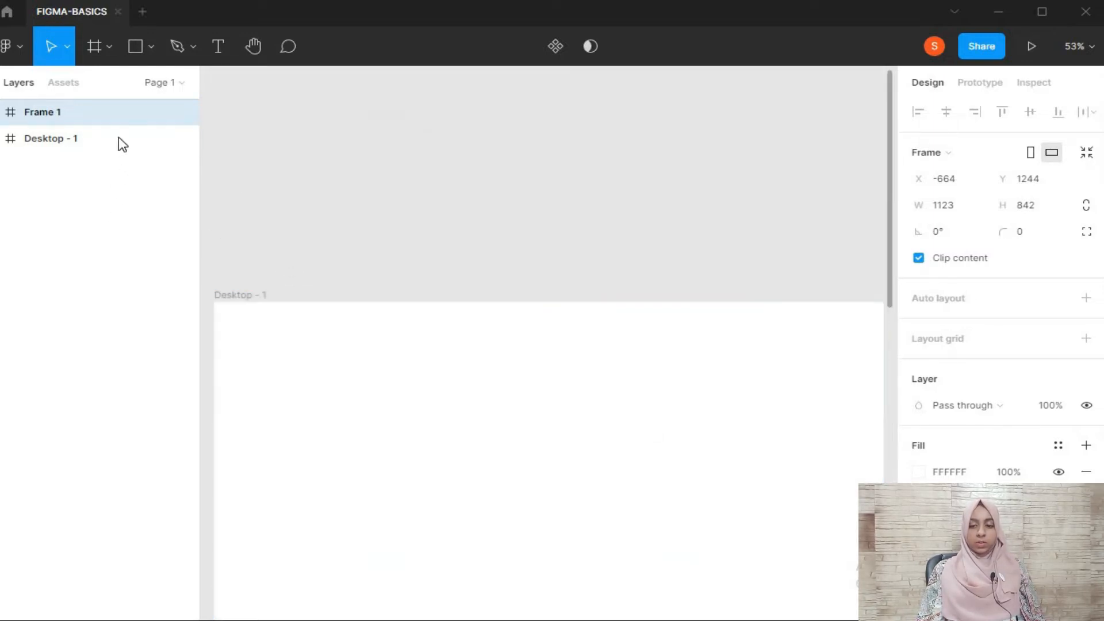
Select the desktop frame and the custom frame in turn by layer and examine both frames on the canvas
left_click(90, 138)
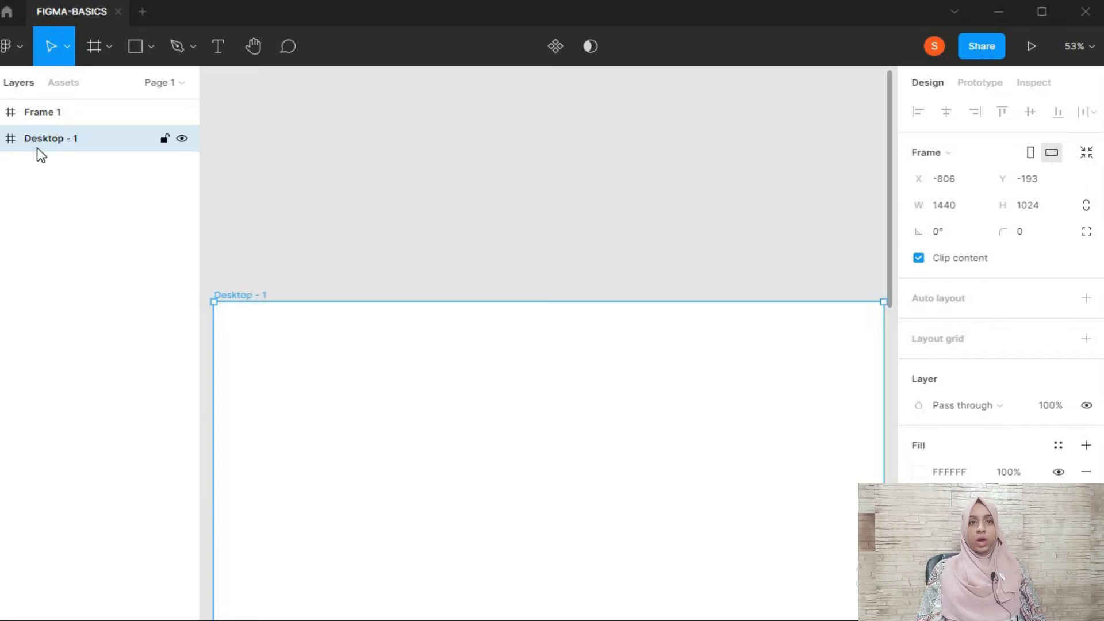
left_click(44, 112)
scroll(306, 192, "down", 8)
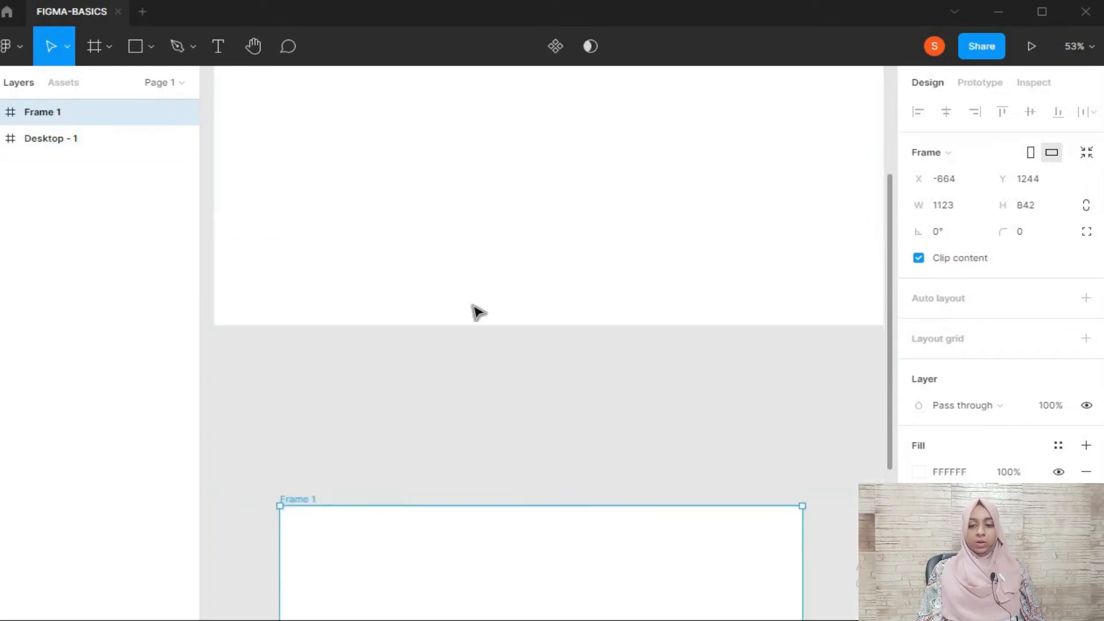
scroll(477, 312, "down", 5)
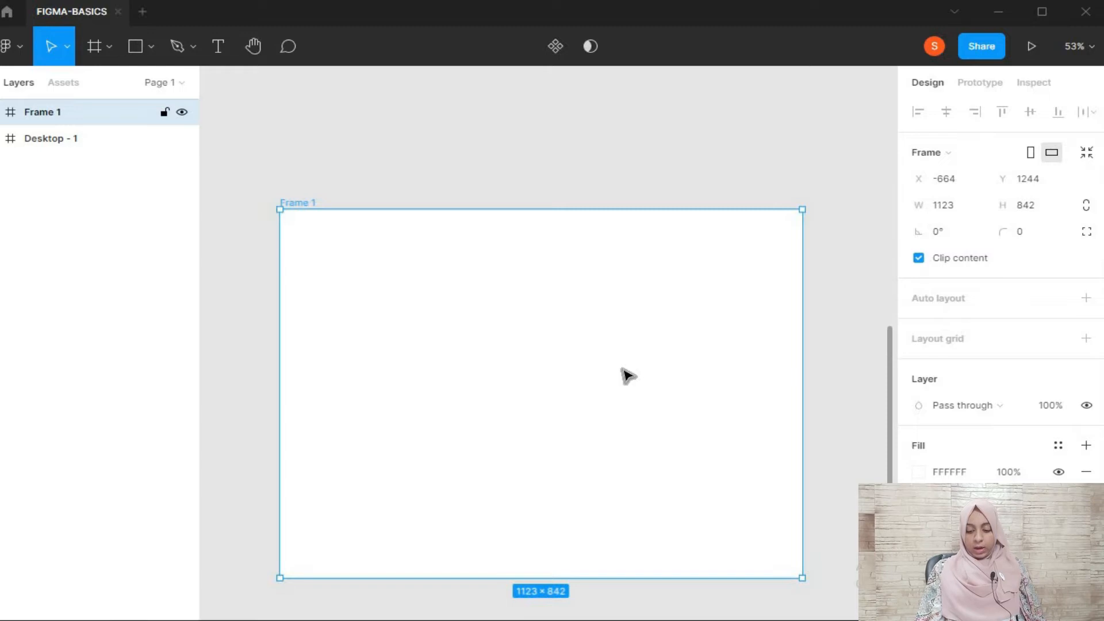
scroll(623, 369, "down", 6, "ctrl")
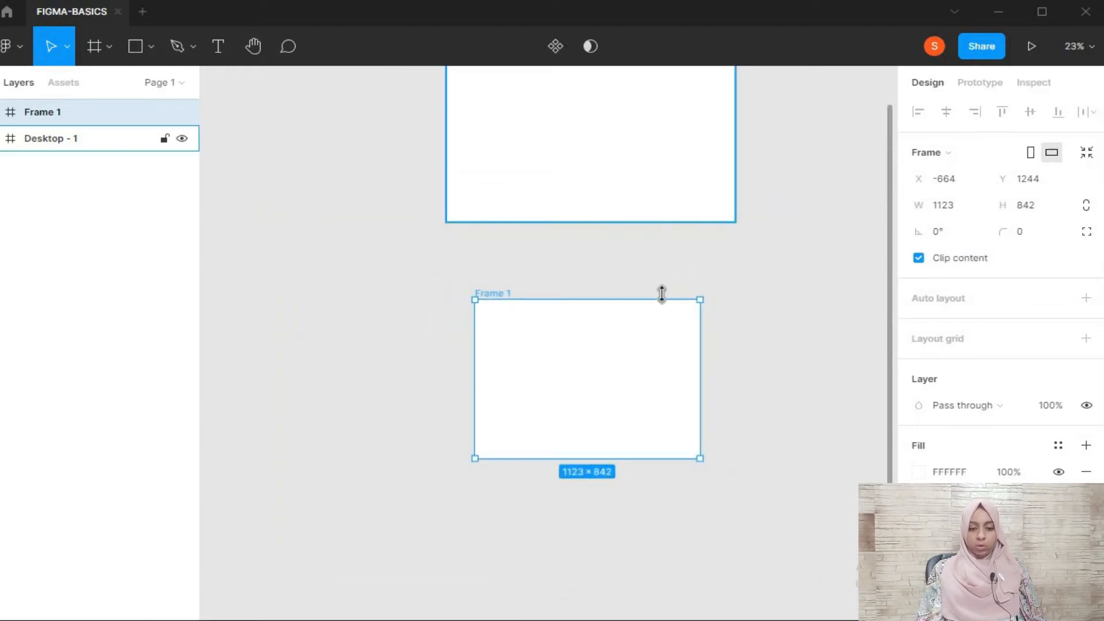
scroll(754, 342, "up", 4, "ctrl")
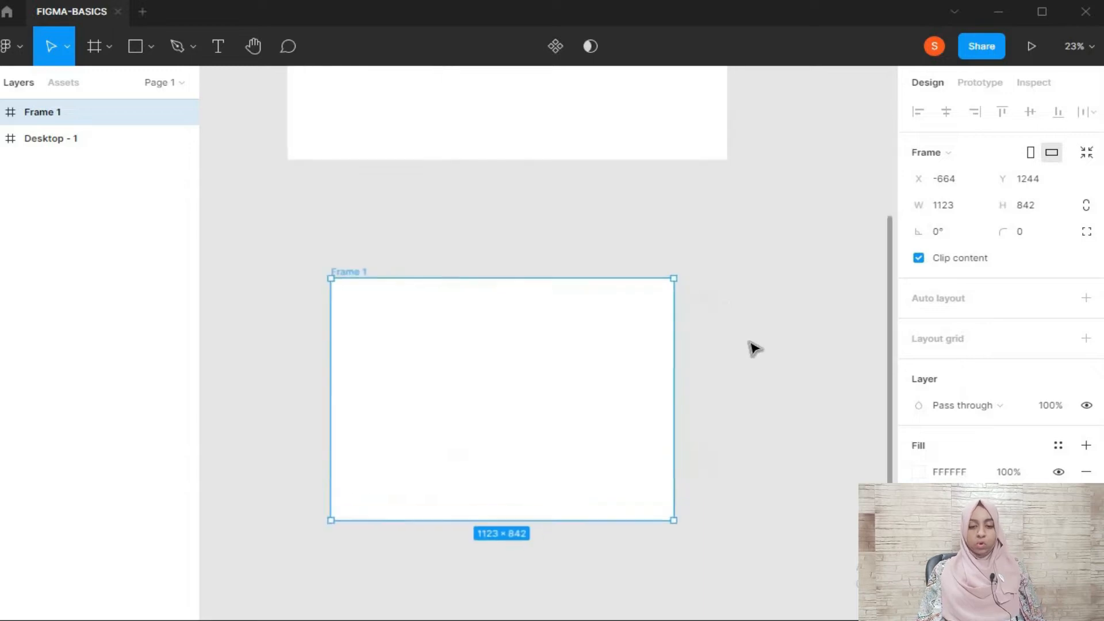
scroll(753, 348, "up", 3)
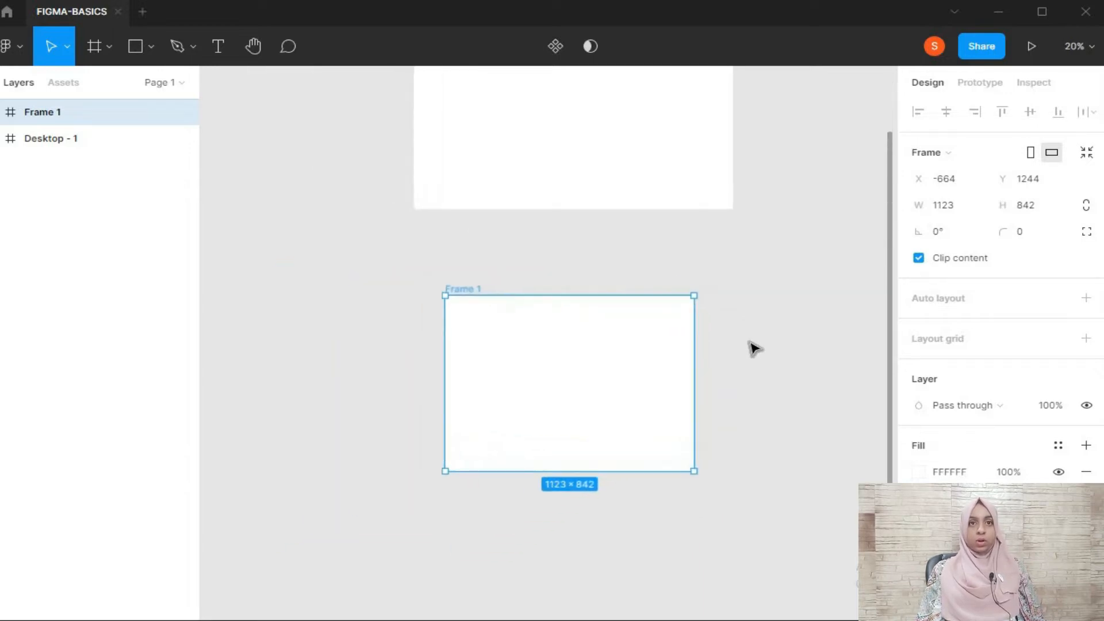
scroll(753, 348, "up", 3)
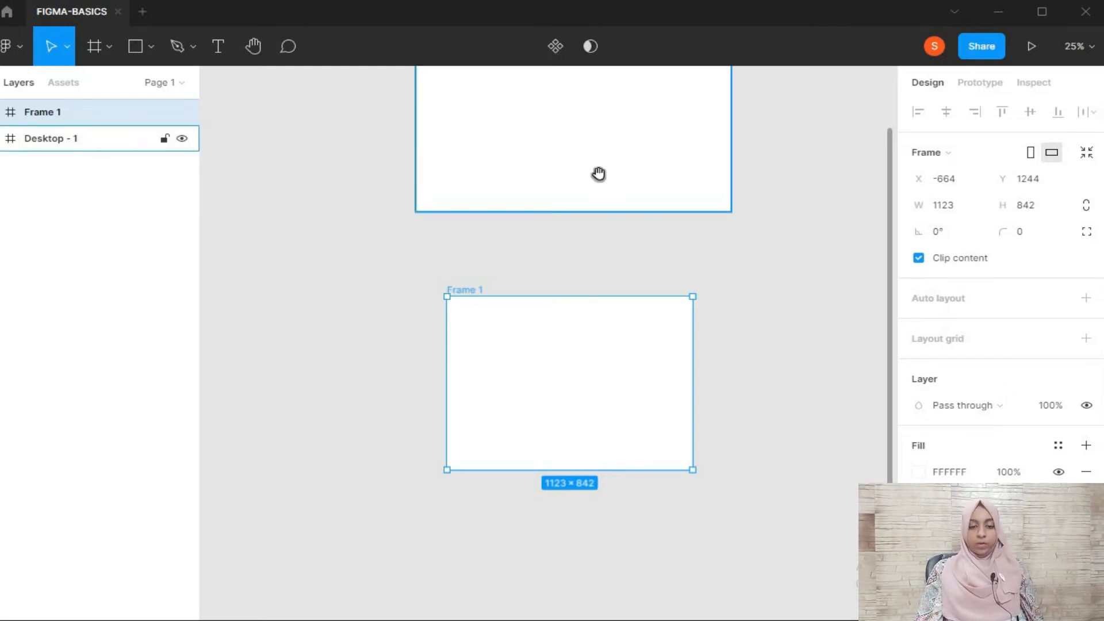
Move the desktop frame to about X -542, Y -117 and deselect it
key("h")
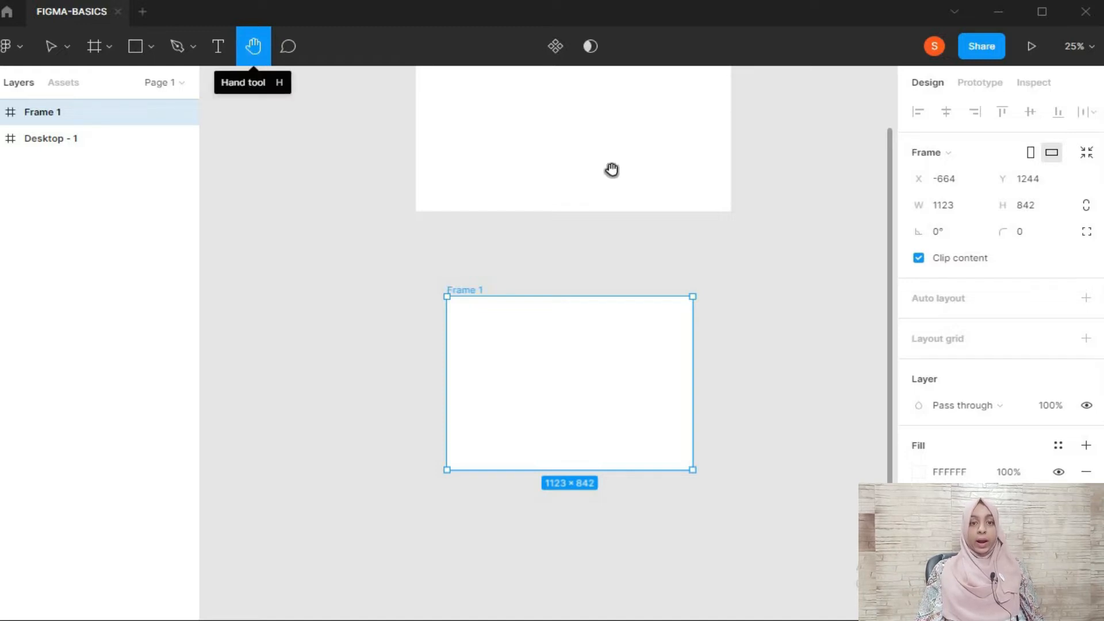
left_click_drag(619, 145, 443, 354)
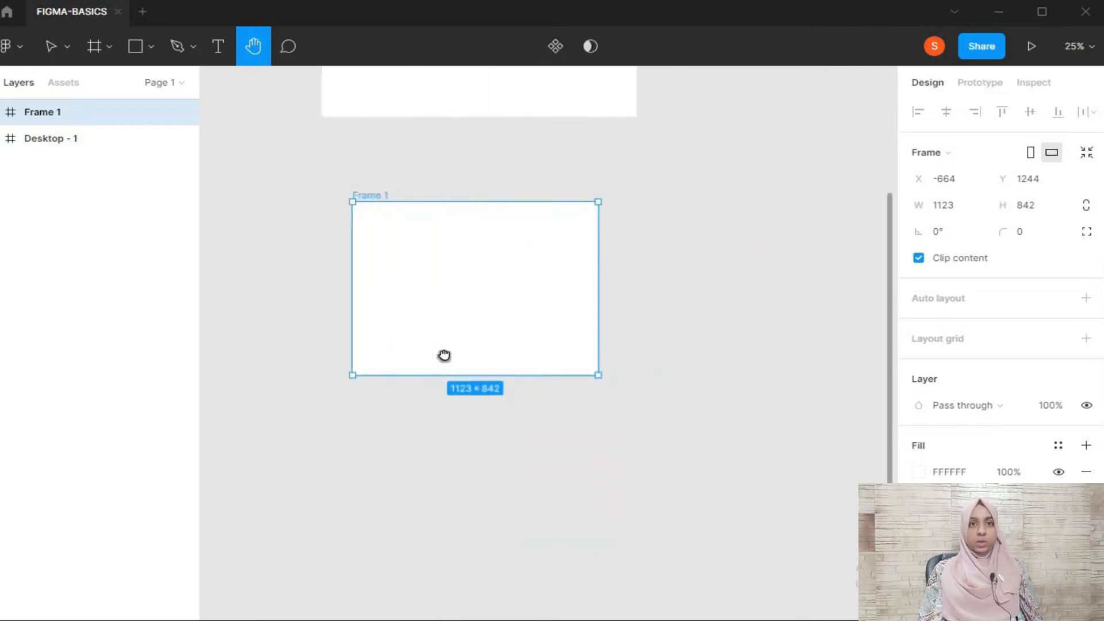
scroll(552, 365, "up", 5)
key("v")
left_click_drag(545, 244, 598, 257)
left_click(860, 321)
Delete the custom frame below the desktop frame
key("h")
left_click_drag(703, 199, 359, 448)
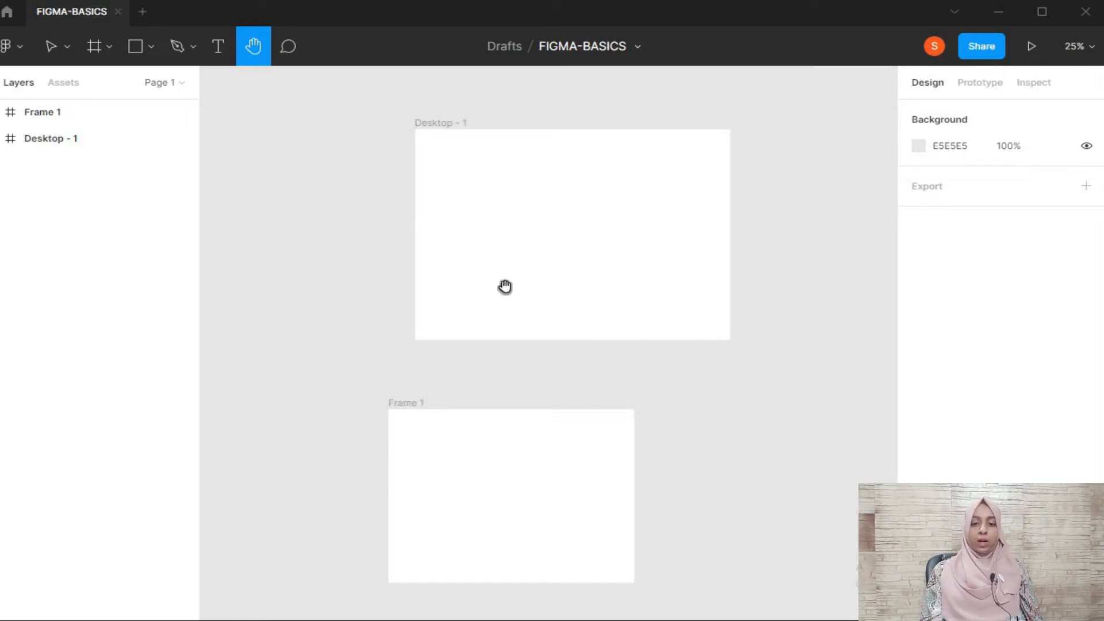
left_click_drag(463, 377, 515, 232)
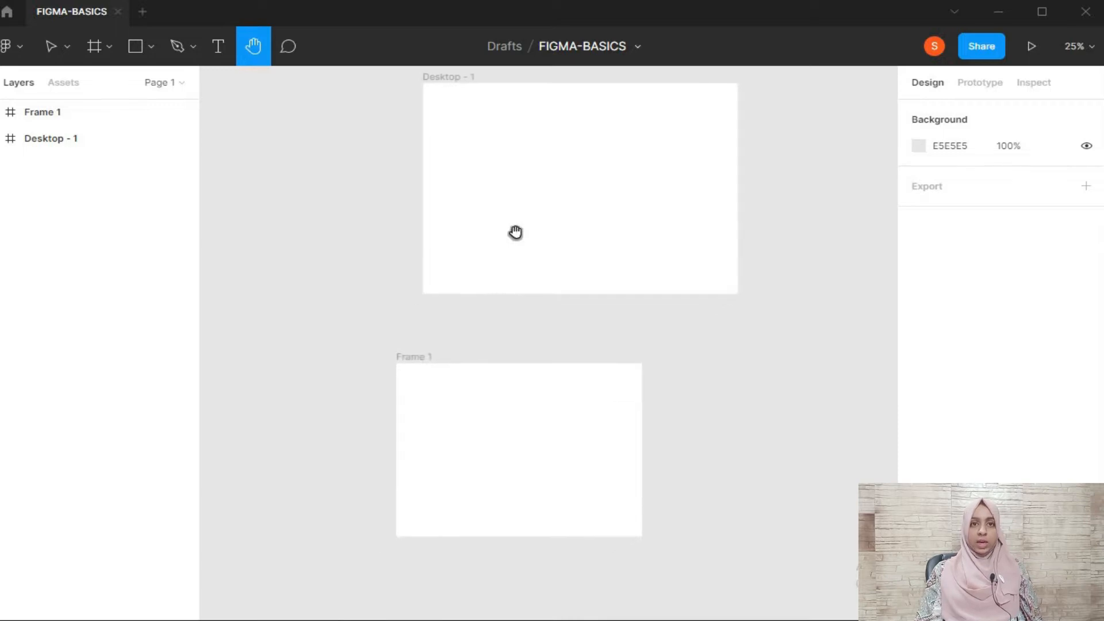
scroll(560, 282, "up", 2)
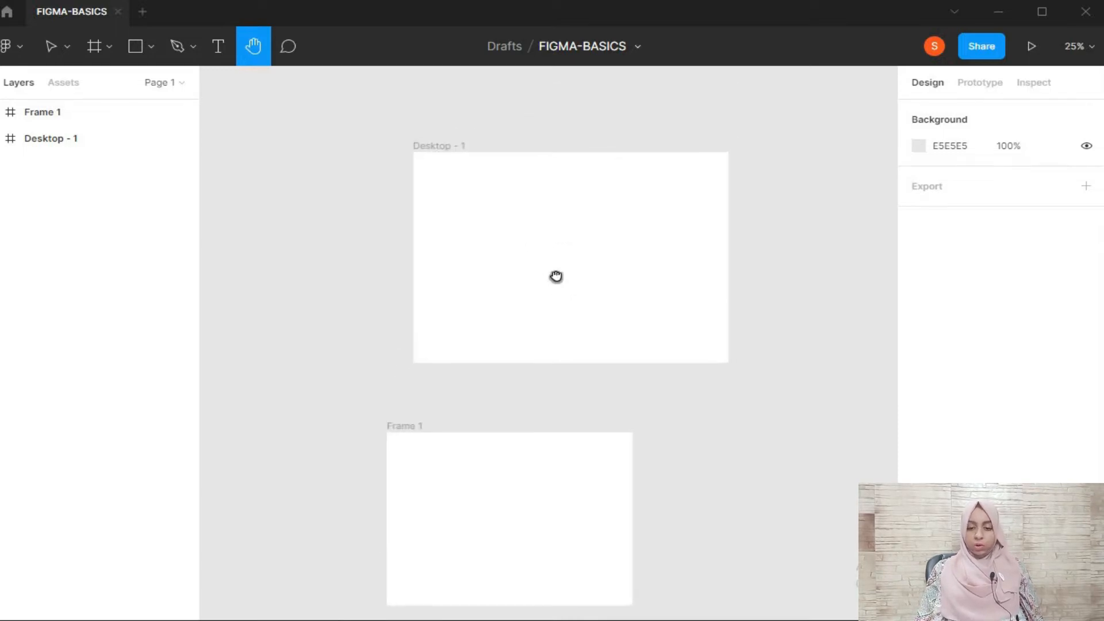
scroll(557, 276, "down", 1)
key("v")
left_click(557, 256)
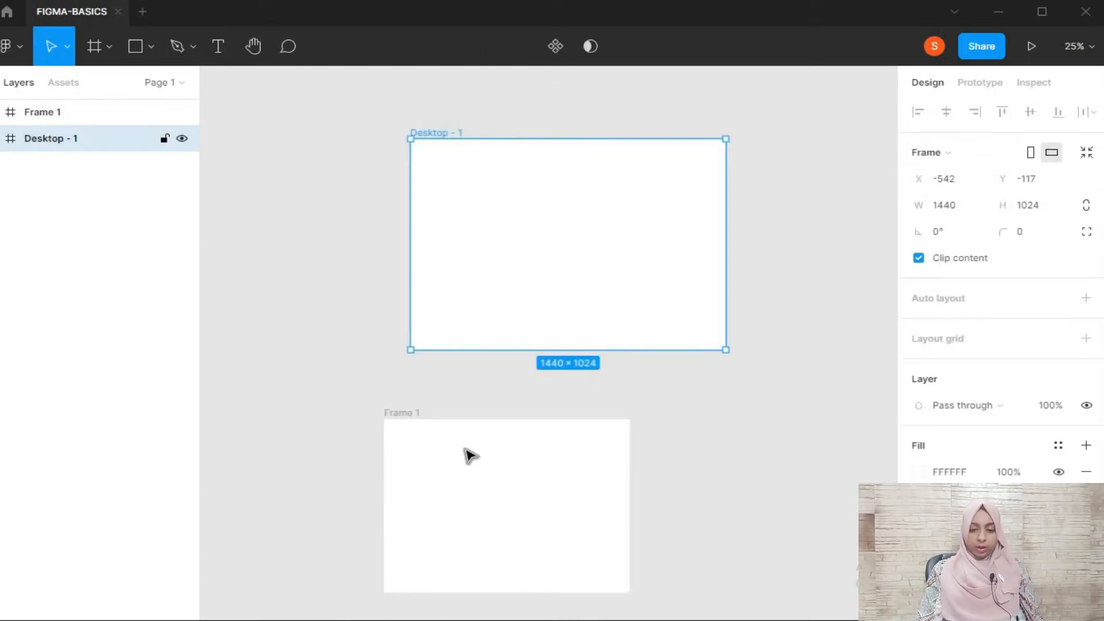
left_click(467, 453)
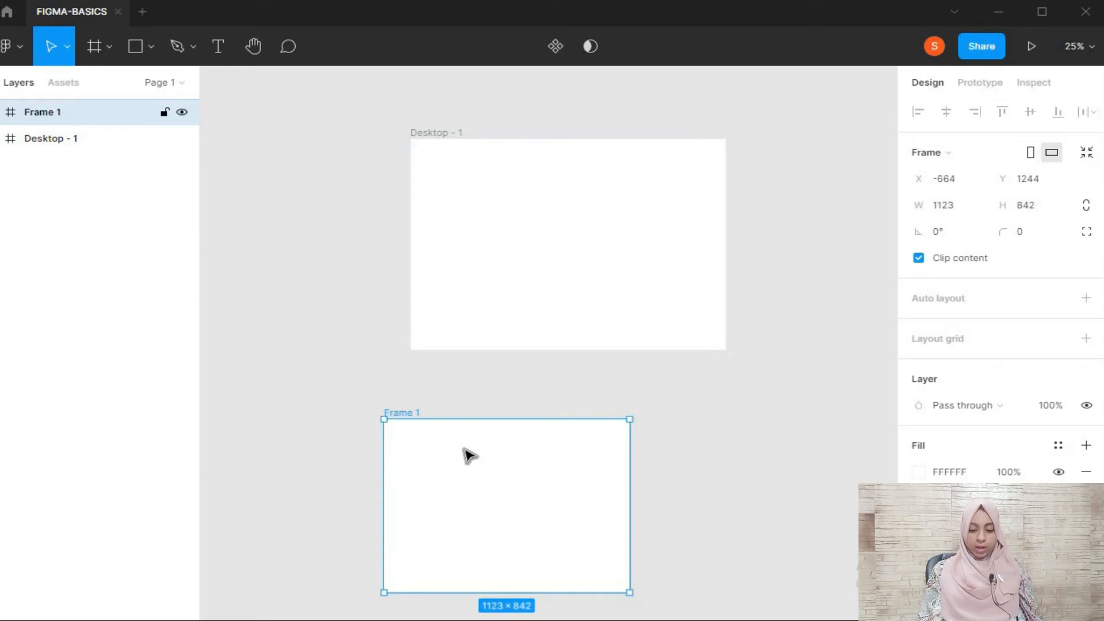
key("Delete")
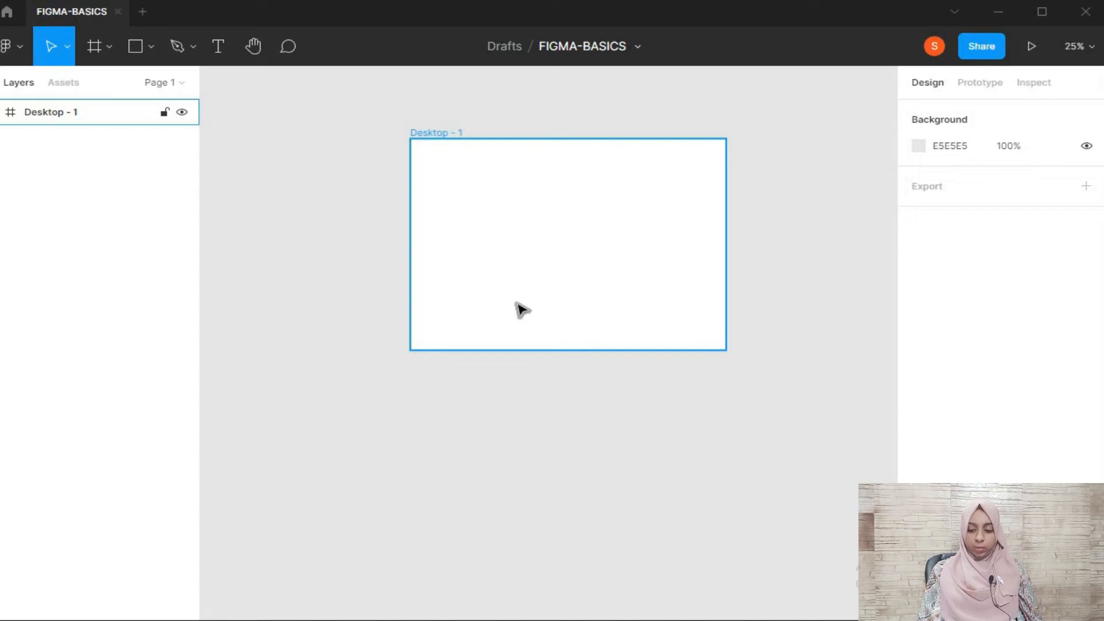
Draw a rectangle about 650 × 235 in the upper part of the desktop frame and deselect it
key("h")
left_click_drag(545, 262, 504, 348)
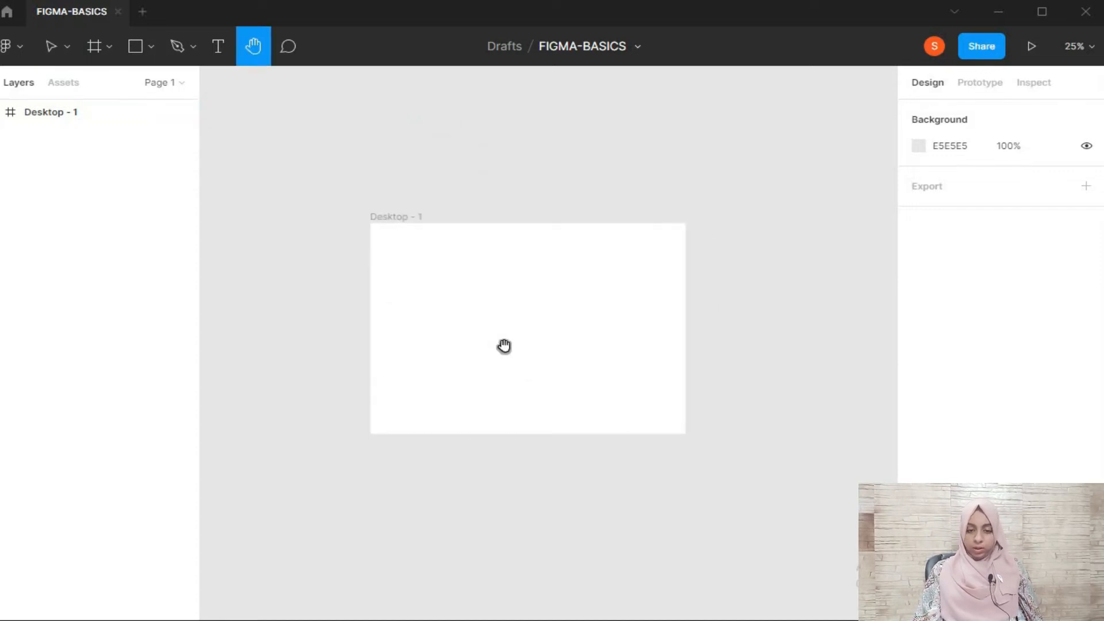
scroll(504, 345, "up", 5)
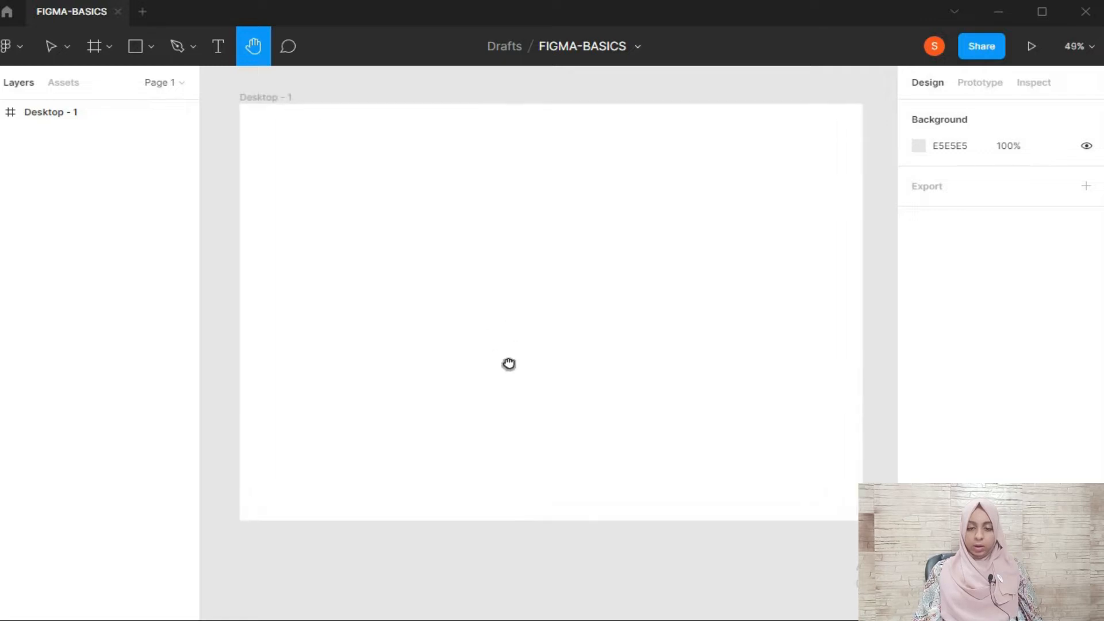
scroll(508, 363, "up", 2)
key("v")
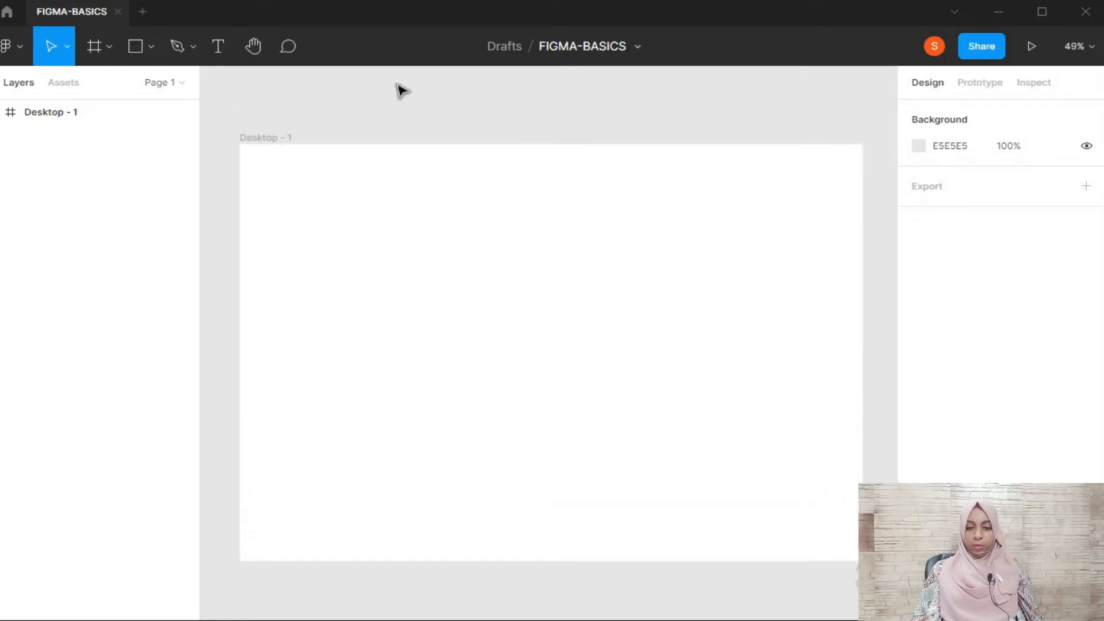
left_click(151, 49)
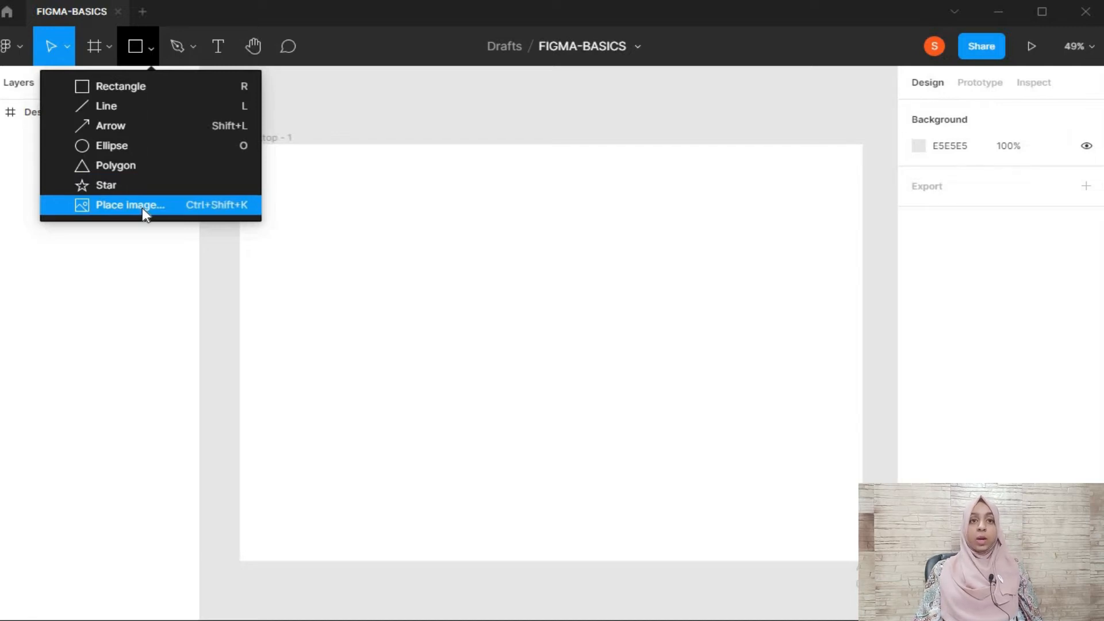
left_click(131, 87)
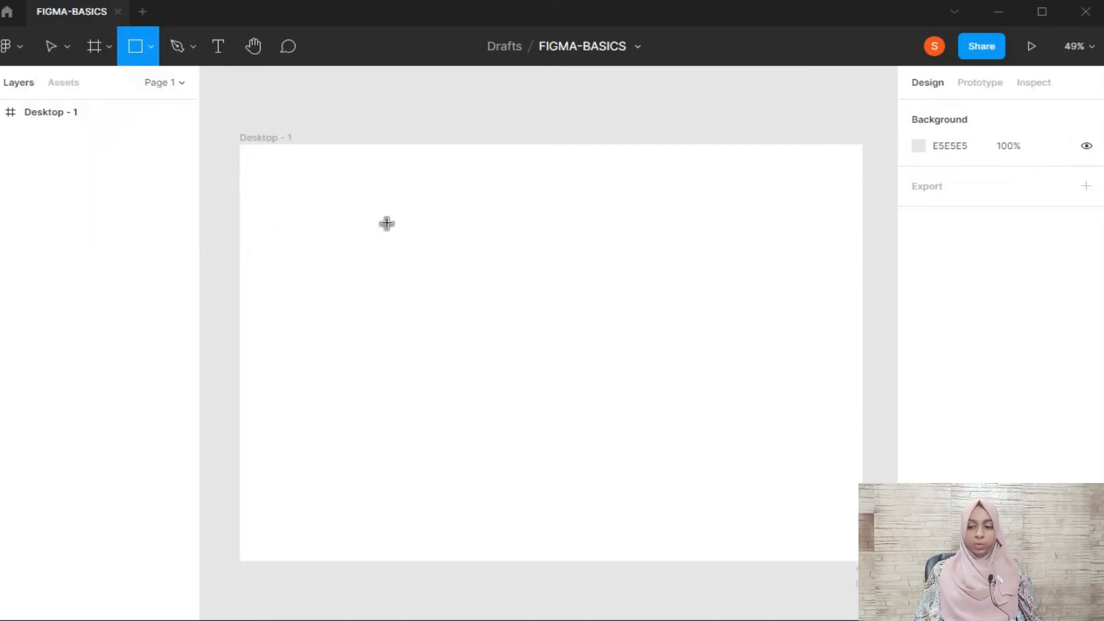
mouse_move(298, 193)
left_mouse_down()
mouse_move(368, 261)
mouse_move(426, 283)
left_mouse_up()
left_click_drag(507, 321, 580, 290)
left_click(323, 338)
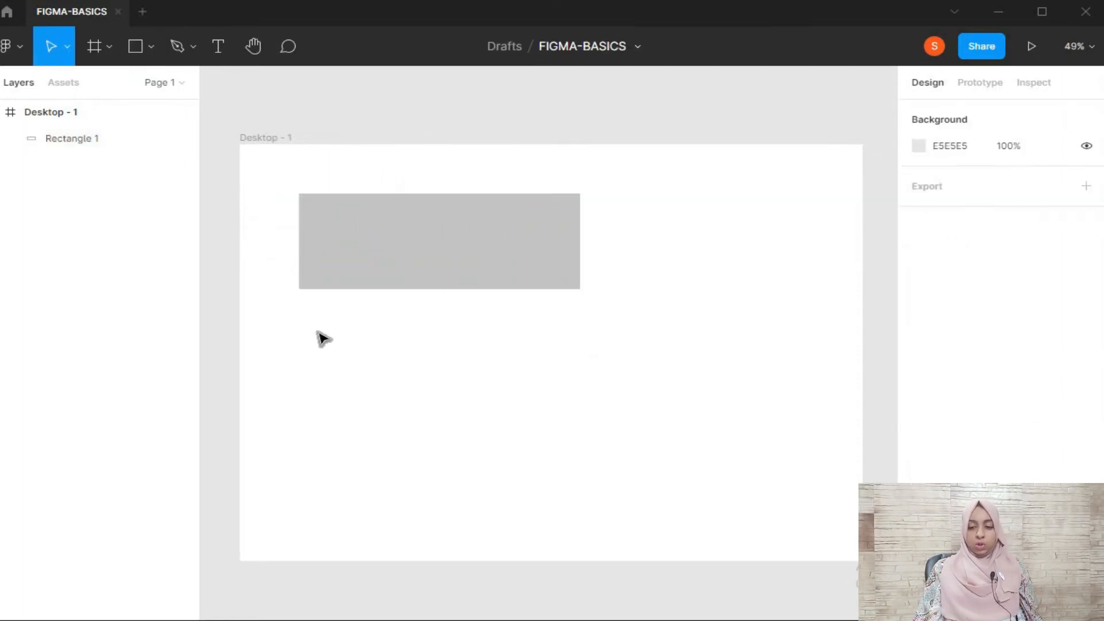
Draw a square about 409 × 409 below the rectangle, adjust its size and delete it
key("r")
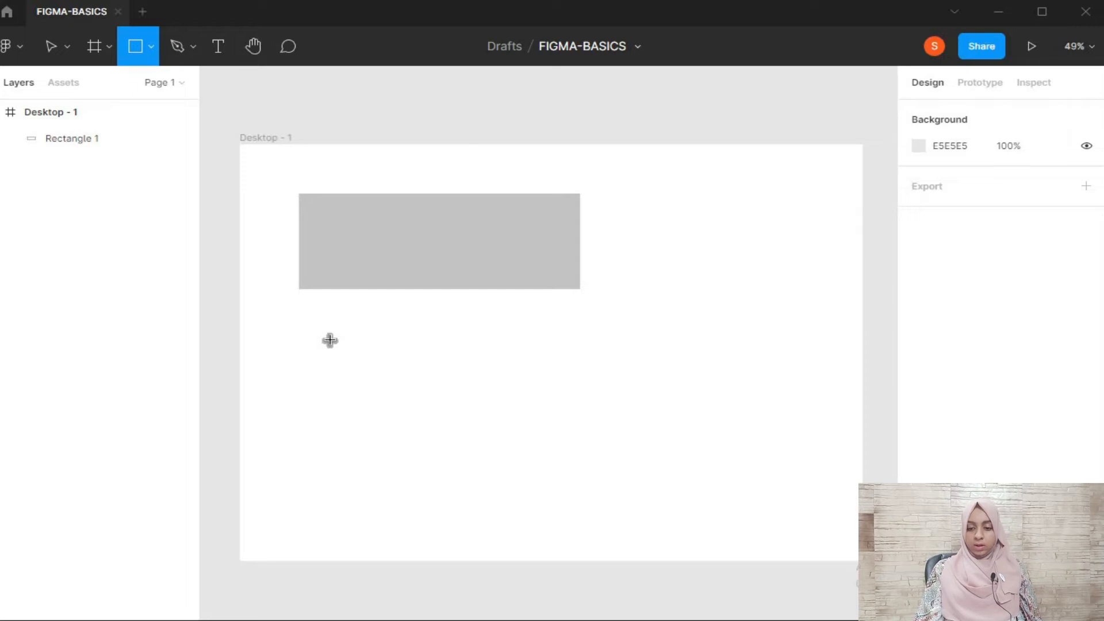
left_click_drag(335, 343, 509, 471)
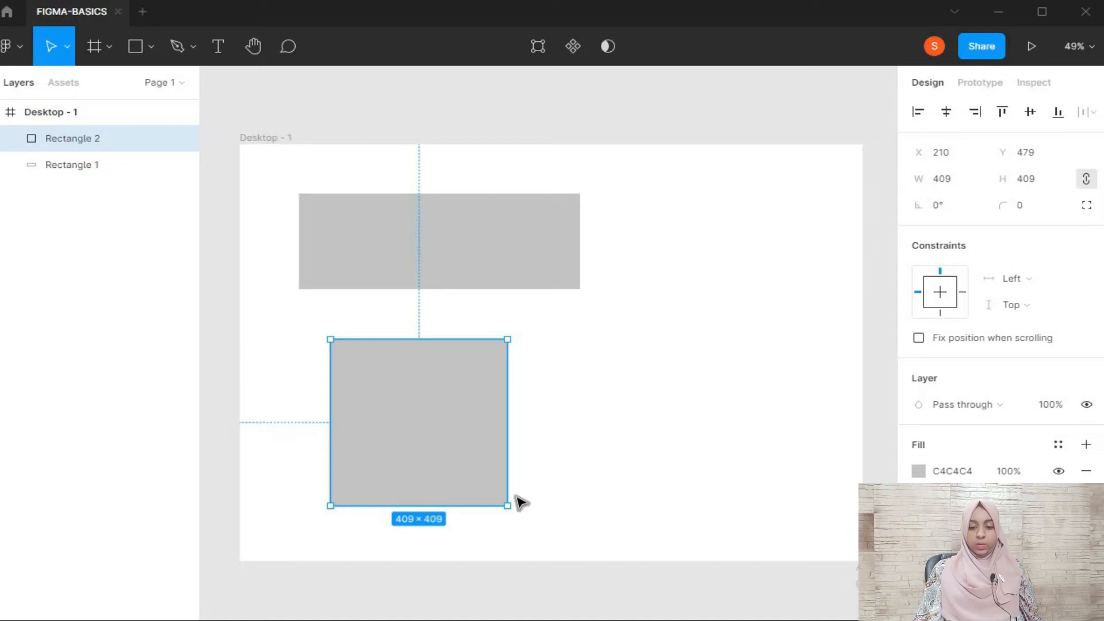
left_click_drag(507, 509, 505, 468)
key("Delete")
key("r")
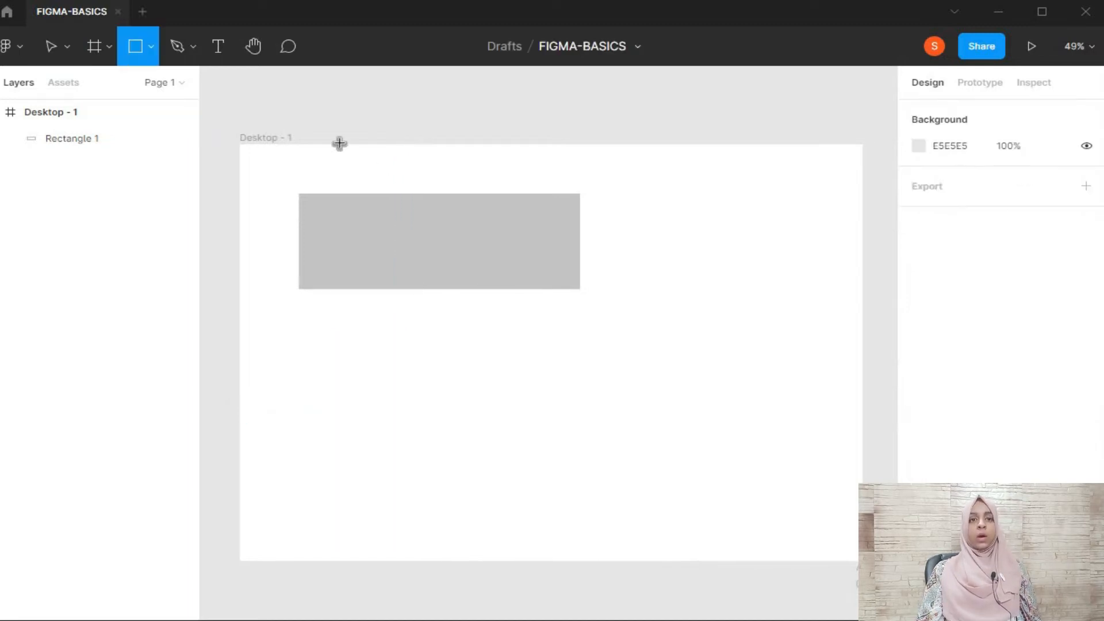
left_click(147, 42)
left_click(558, 150)
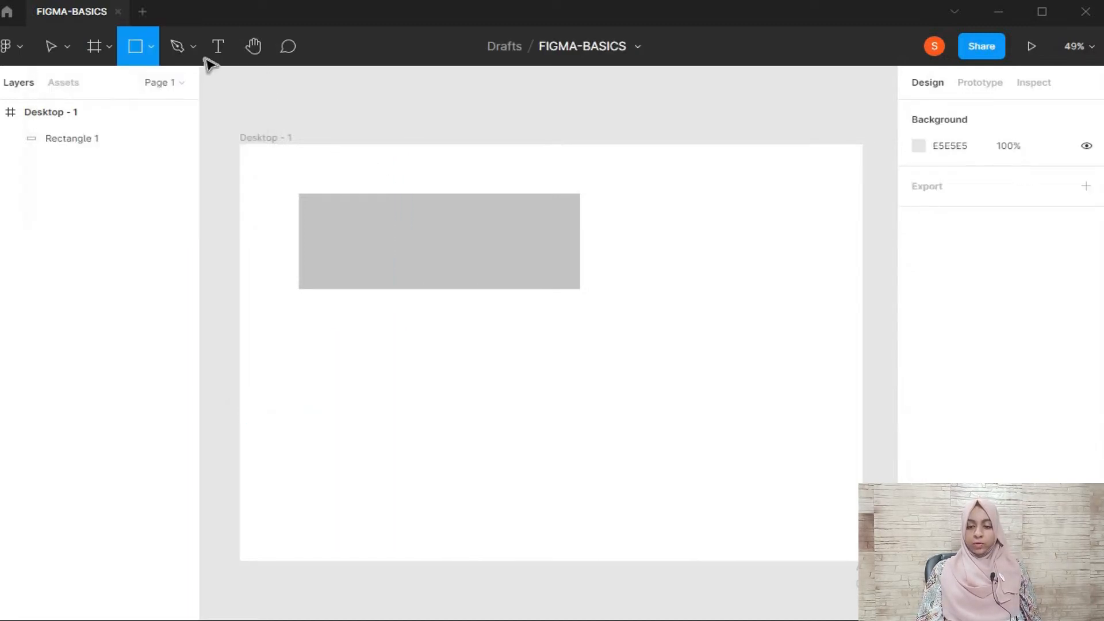
key("Delete")
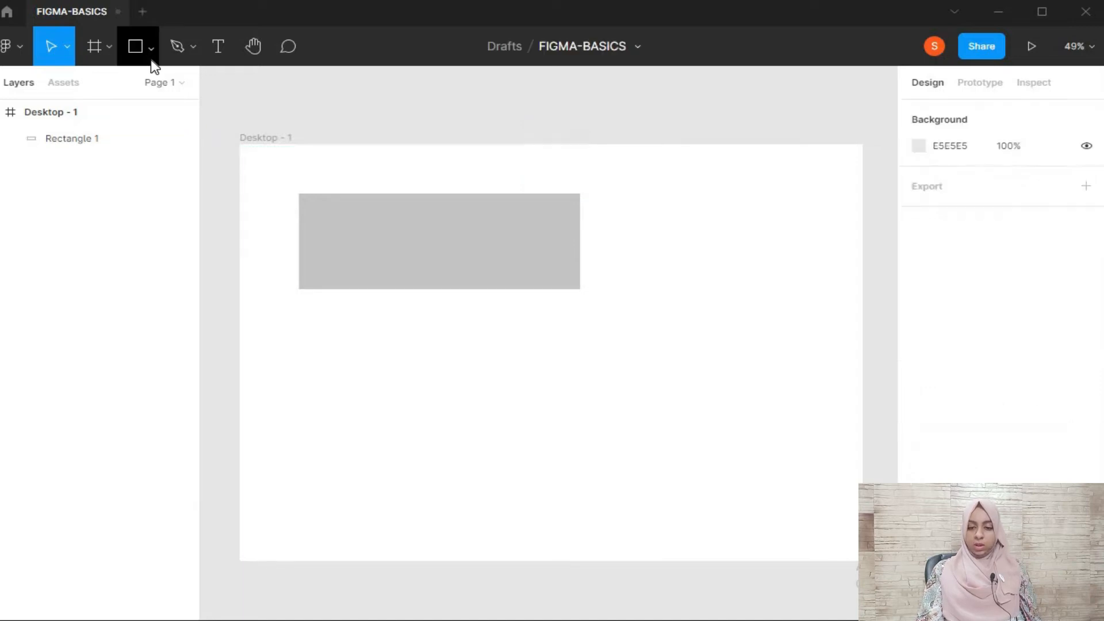
Draw a horizontal line below the rectangle and extend it to a width of about 1005
left_click(152, 51)
left_click(166, 105)
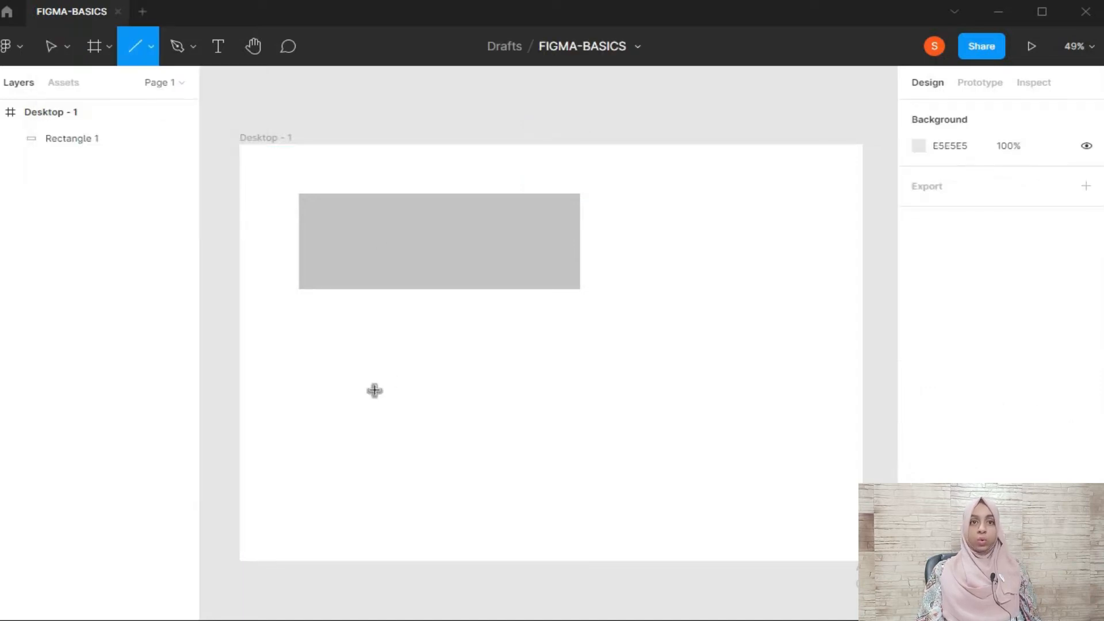
left_click_drag(309, 377, 677, 376)
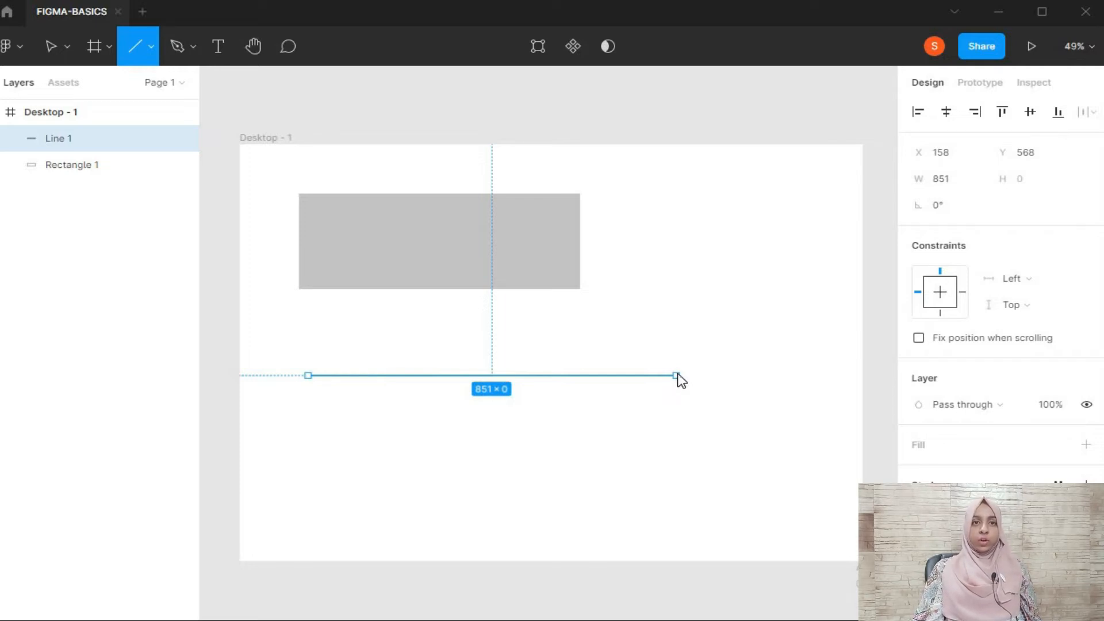
mouse_move(752, 381)
left_mouse_down()
mouse_move(737, 488)
mouse_move(692, 214)
mouse_move(736, 429)
mouse_move(777, 431)
mouse_move(700, 175)
mouse_move(641, 243)
mouse_move(304, 156)
mouse_move(315, 119)
mouse_move(308, 191)
mouse_move(504, 353)
mouse_move(685, 387)
mouse_move(743, 382)
left_mouse_up()
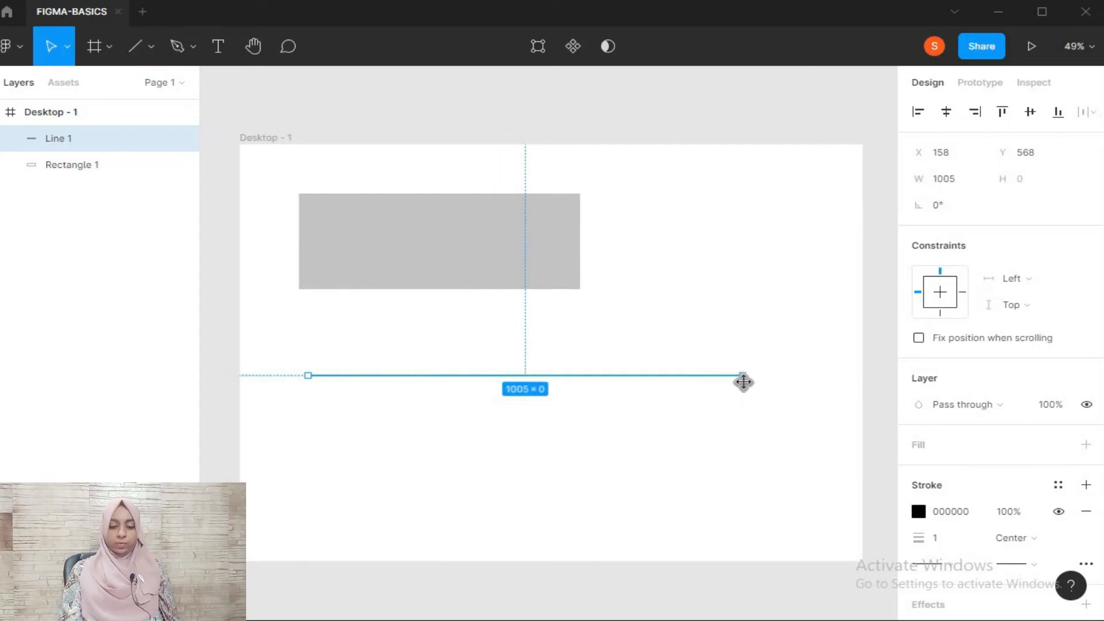
left_click(767, 400)
Set the horizontal line's stroke width to 5 and deselect it
left_click(729, 379)
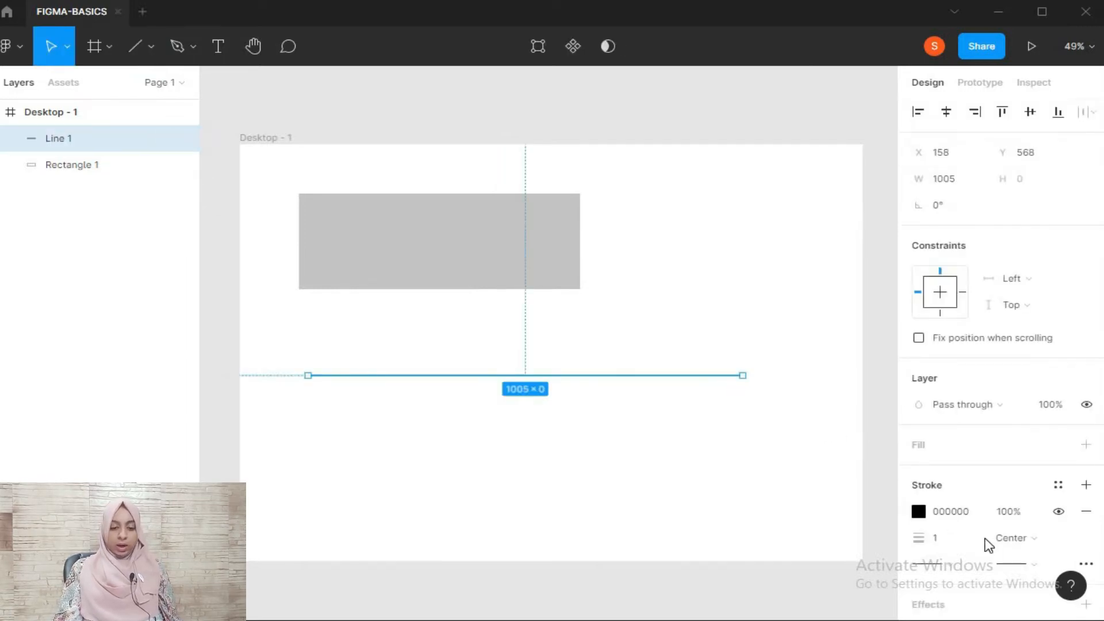
left_click(958, 541)
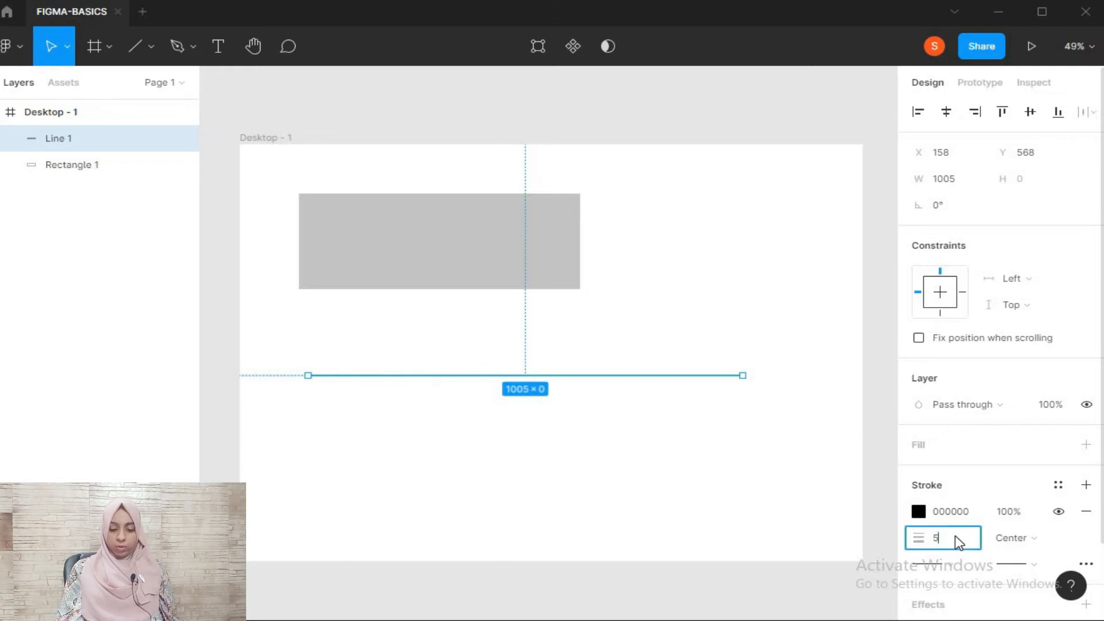
type("5")
key("Return")
left_click(633, 518)
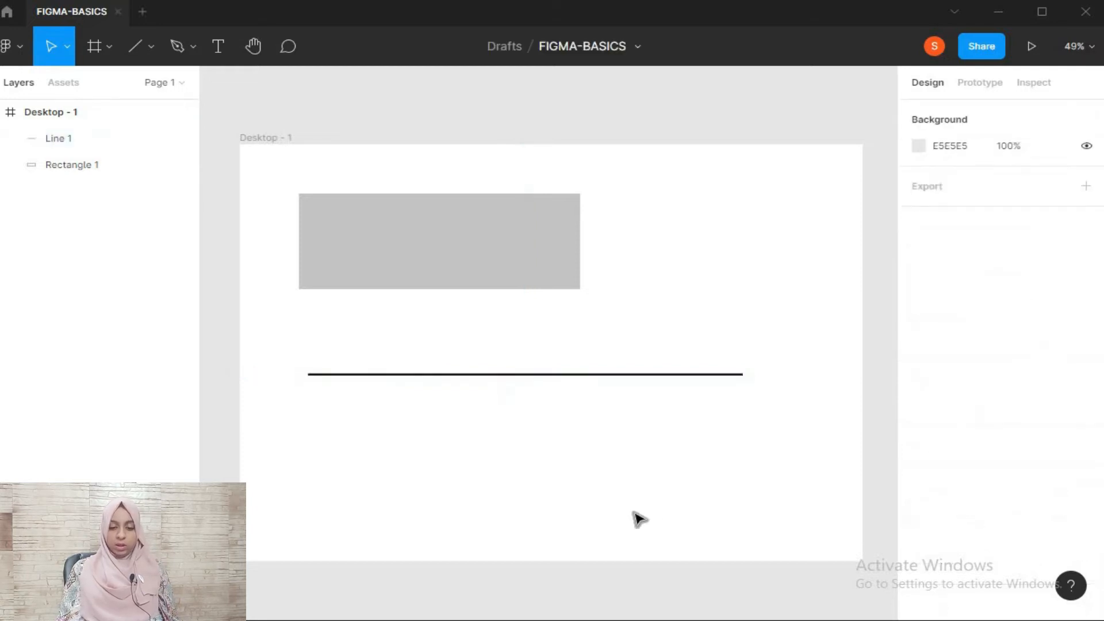
Change the horizontal line's stroke color from black to bright red
left_click(542, 375)
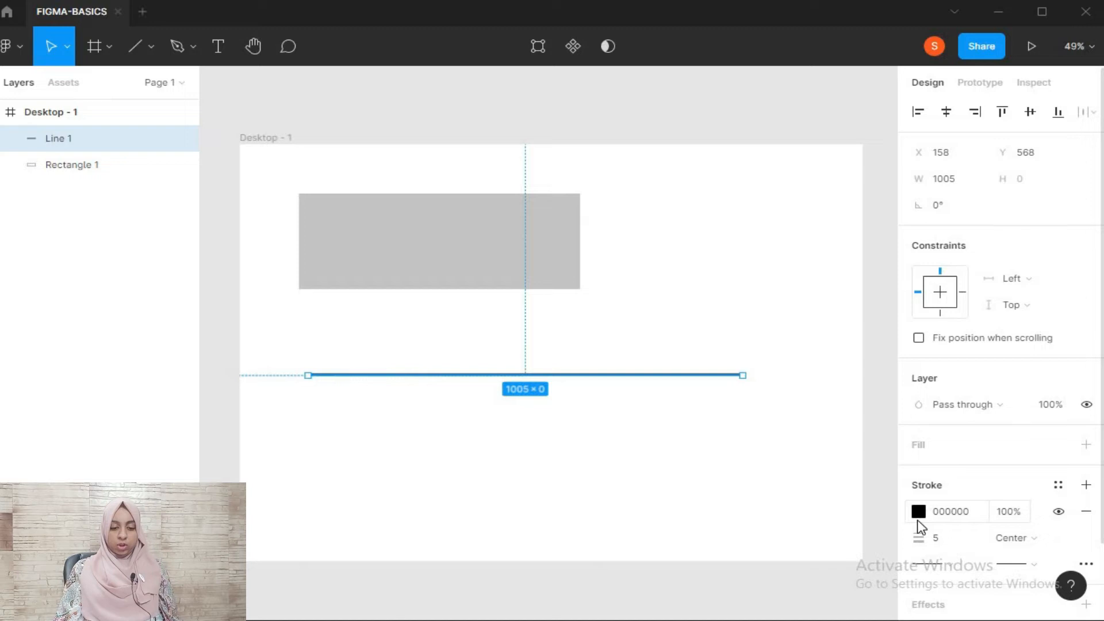
left_click(918, 521)
left_click(918, 511)
mouse_move(777, 375)
left_mouse_down()
mouse_move(847, 247)
mouse_move(852, 257)
left_mouse_up()
mouse_move(715, 296)
left_mouse_down()
mouse_move(878, 239)
mouse_move(847, 237)
mouse_move(887, 224)
left_mouse_up()
left_click(619, 266)
Fill the rectangle with the solid dark red 9E2626
left_click(530, 256)
scroll(1046, 397, "down", 1)
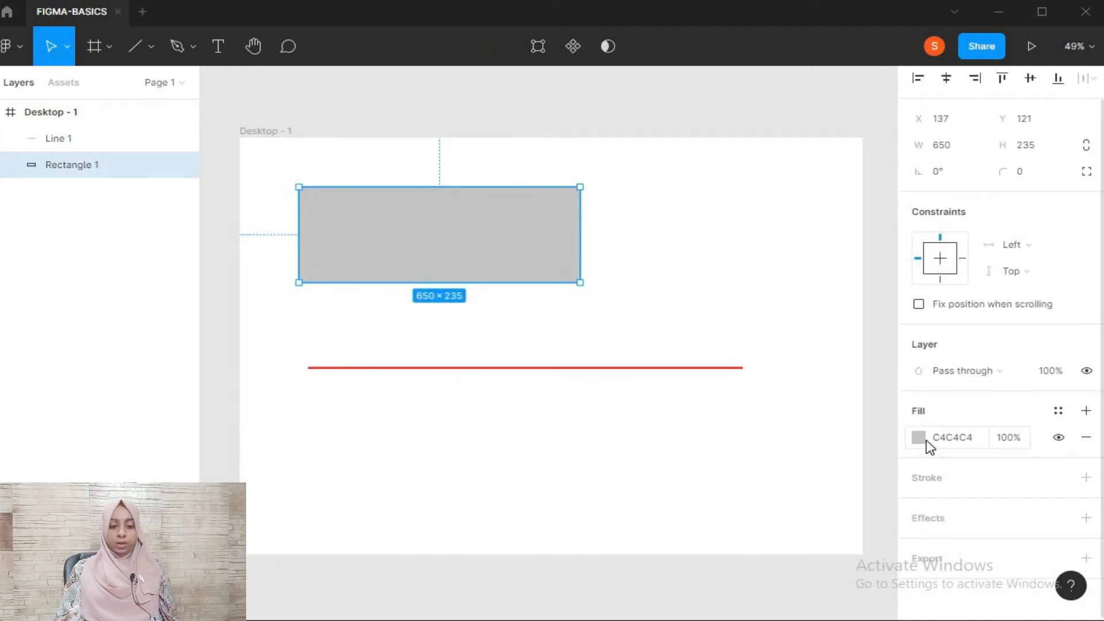
left_click(927, 446)
left_click(917, 441)
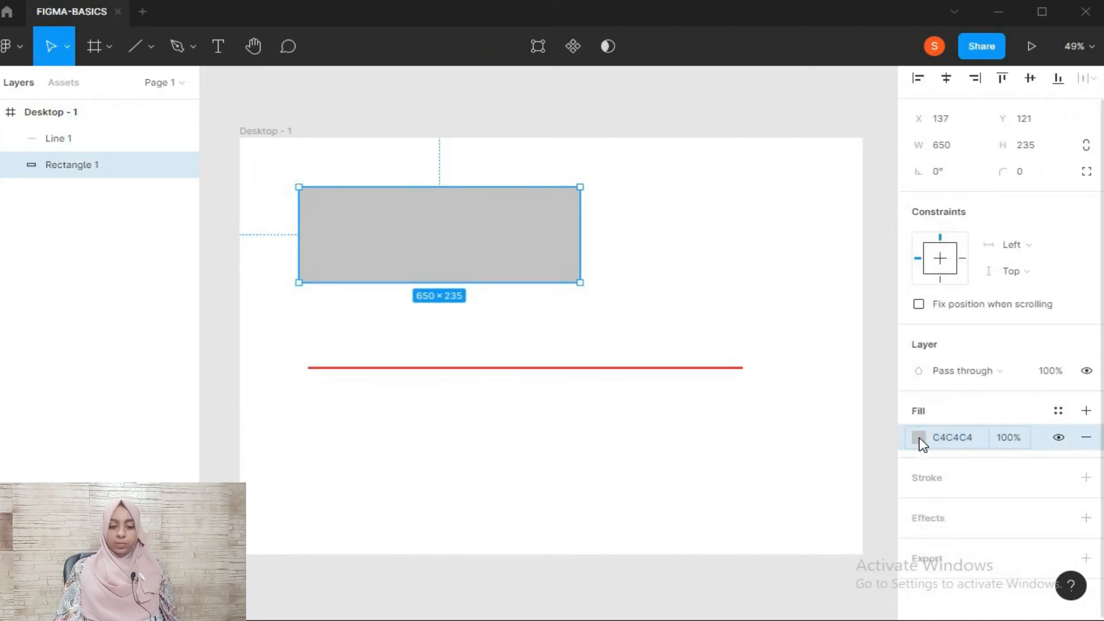
left_click(919, 443)
left_click_drag(784, 367, 847, 284)
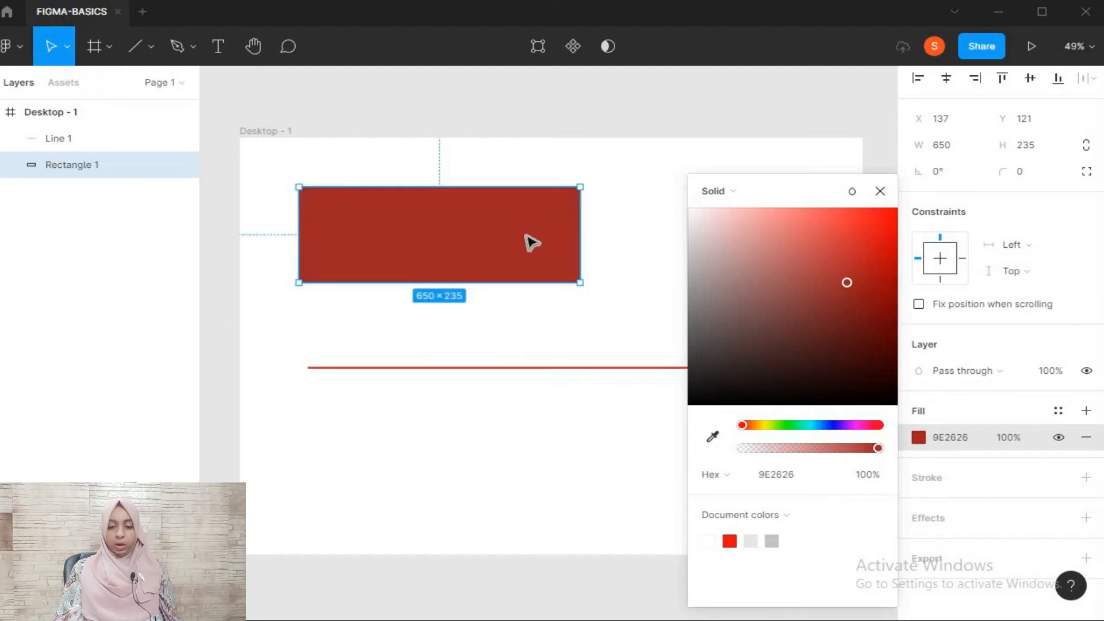
left_click(957, 431)
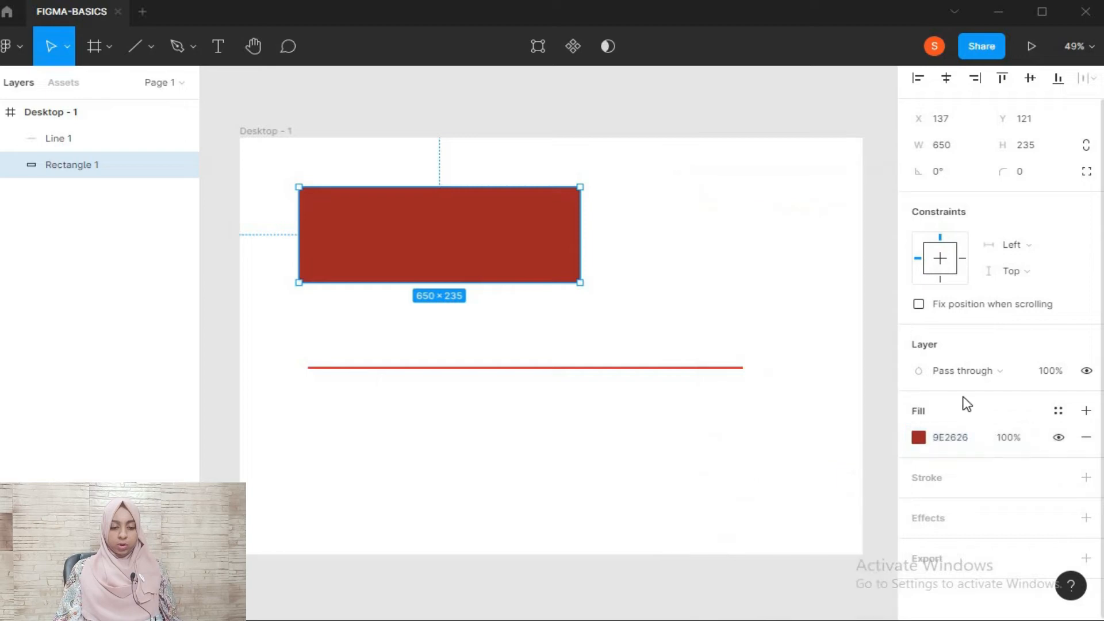
Add a black (000000) inside stroke of width 1 to the rectangle
left_click(1086, 477)
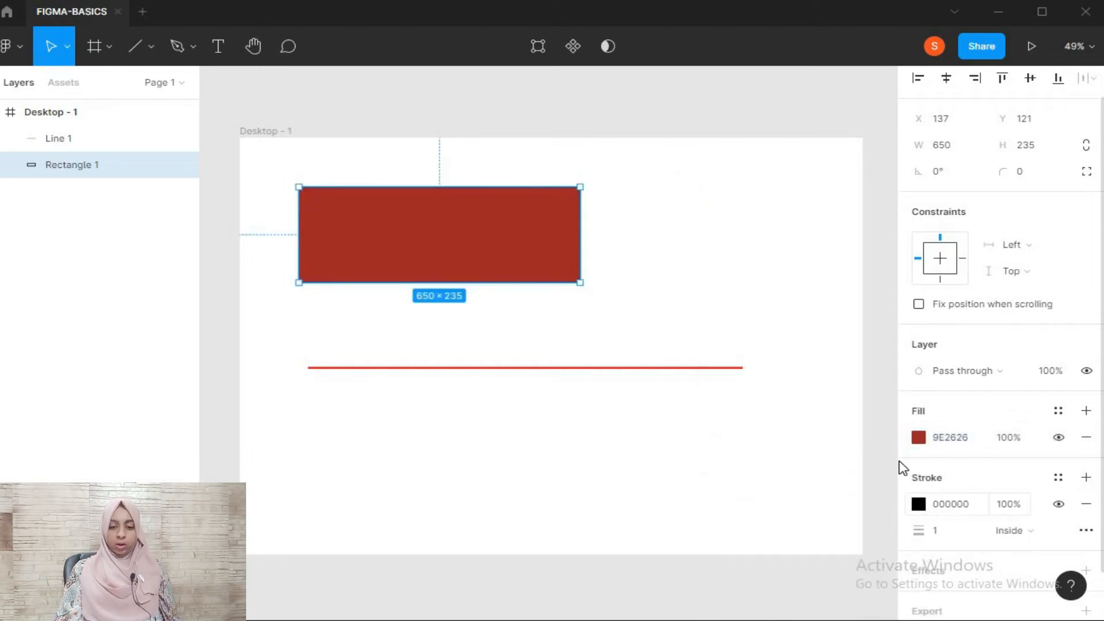
left_click(591, 244)
left_click(572, 259)
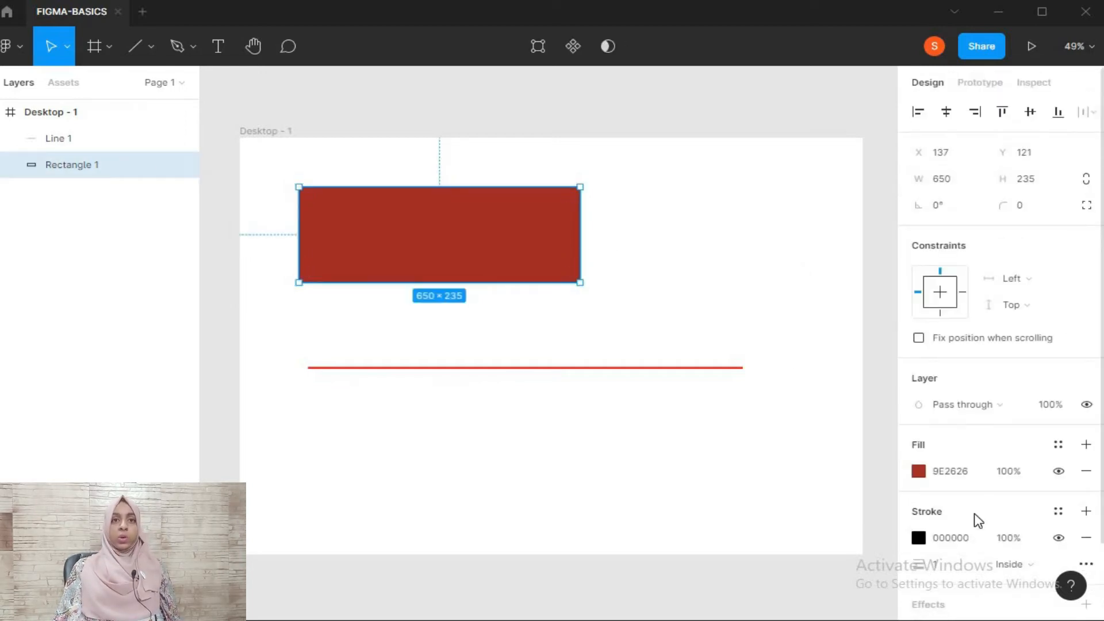
Examine the black stroke along the rectangle's lower edge up close and return to the whole shape
scroll(533, 300, "up", 3)
scroll(533, 301, "down", 4)
key("alt")
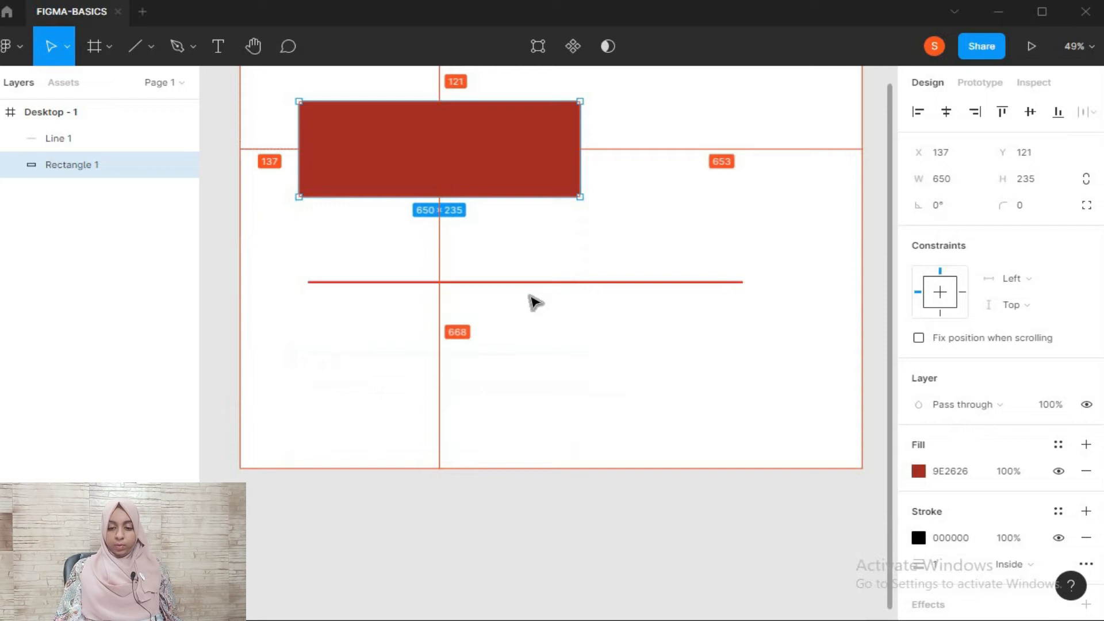
left_click(620, 265)
scroll(562, 365, "up", 3)
scroll(562, 366, "left", 5)
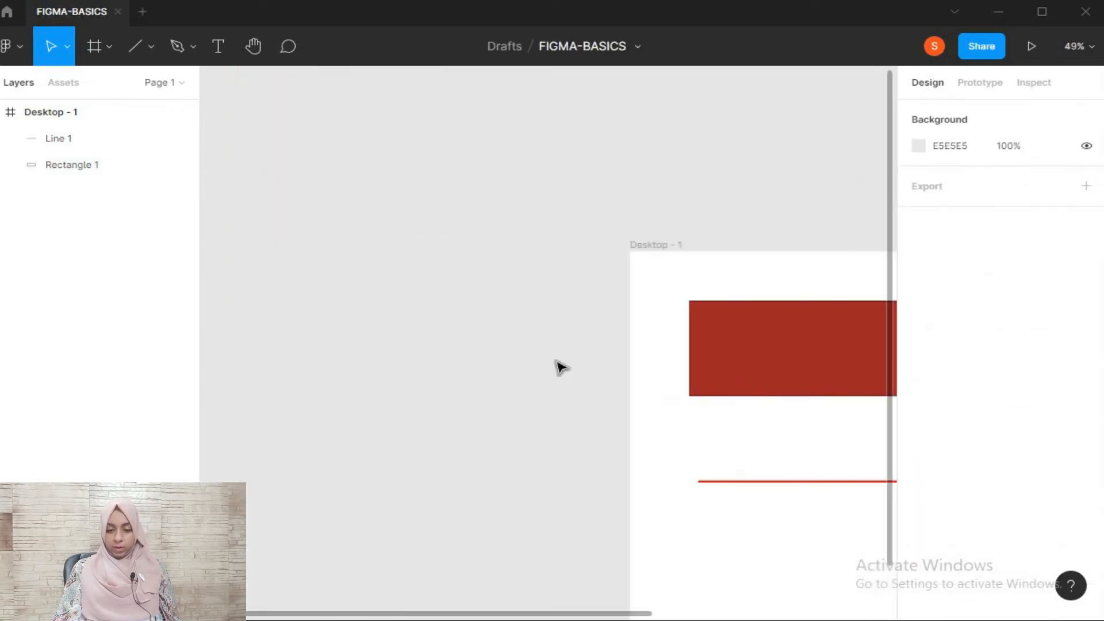
scroll(561, 368, "down", 2)
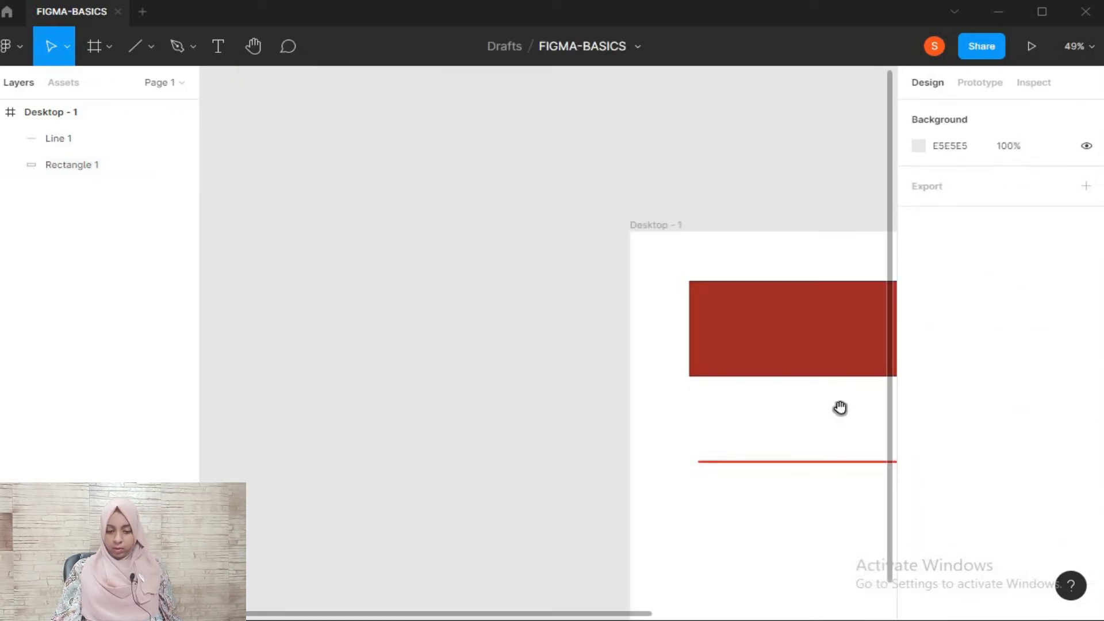
key("h")
scroll(625, 419, "right", 1)
scroll(624, 418, "right", 10)
scroll(625, 419, "down", 2)
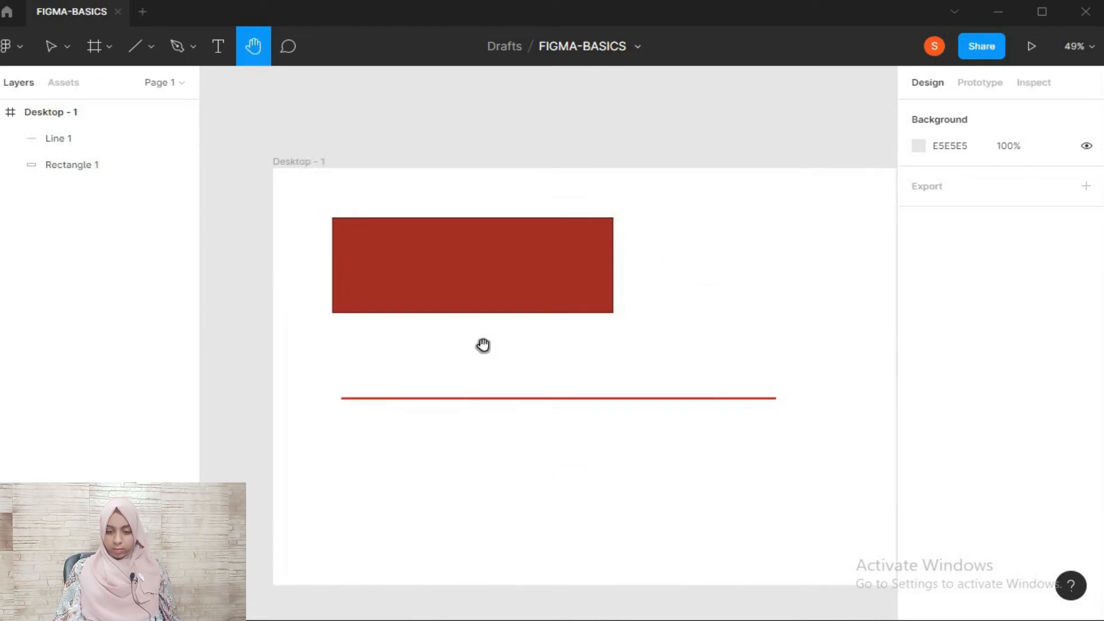
scroll(483, 345, "up", 10)
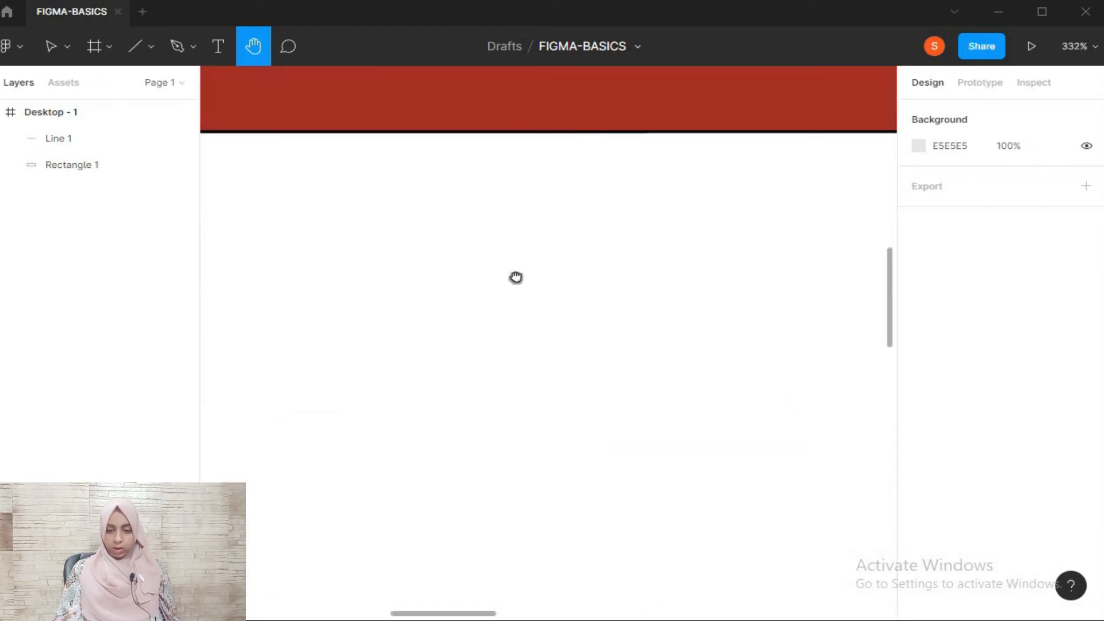
scroll(516, 384, "up", 5)
scroll(516, 384, "up", 4)
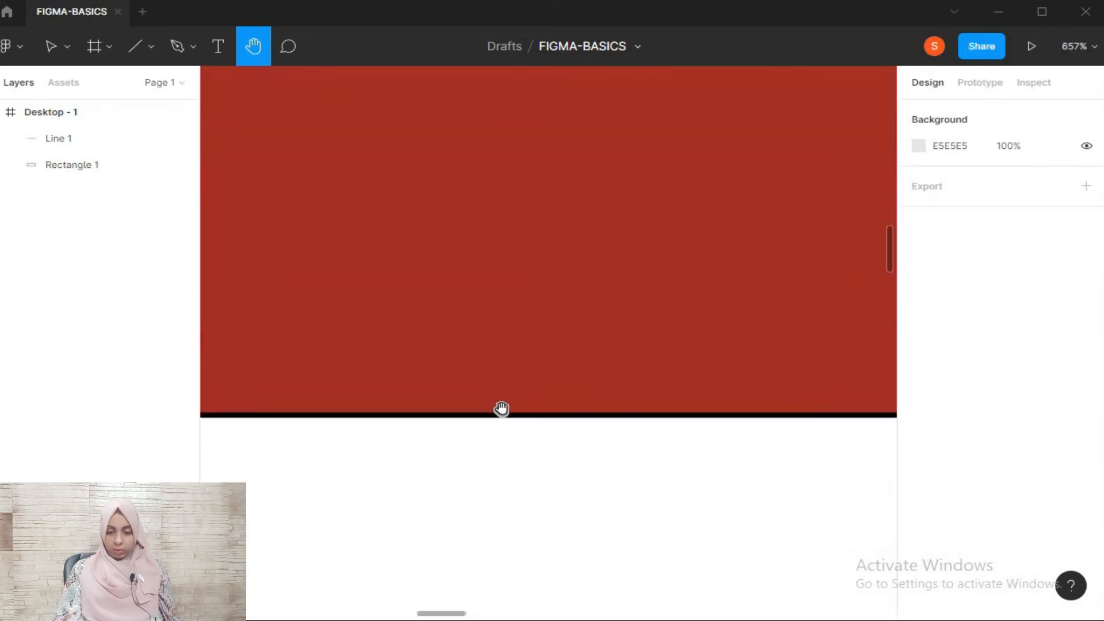
key("v")
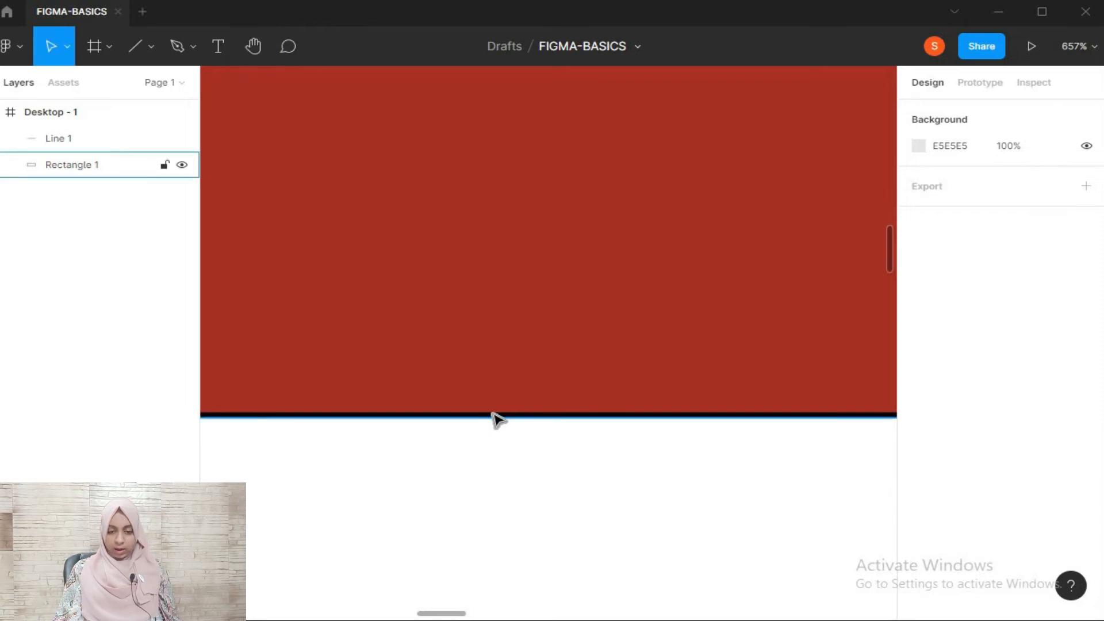
scroll(498, 419, "down", 14)
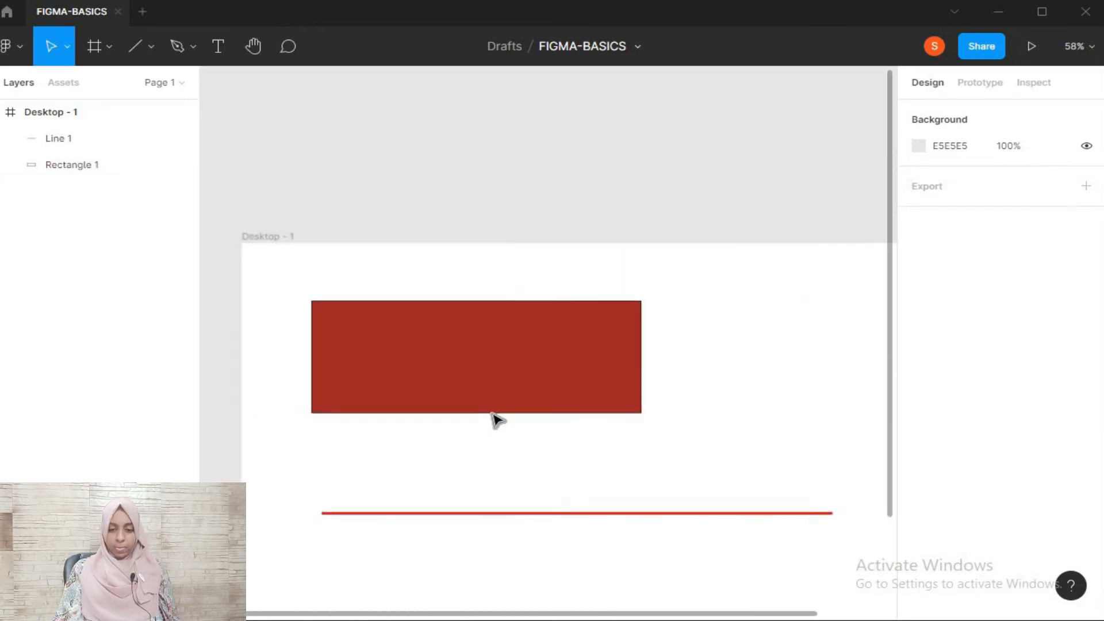
Set the rectangle's stroke width to 5, deselect it and check the border up close
left_click(516, 375)
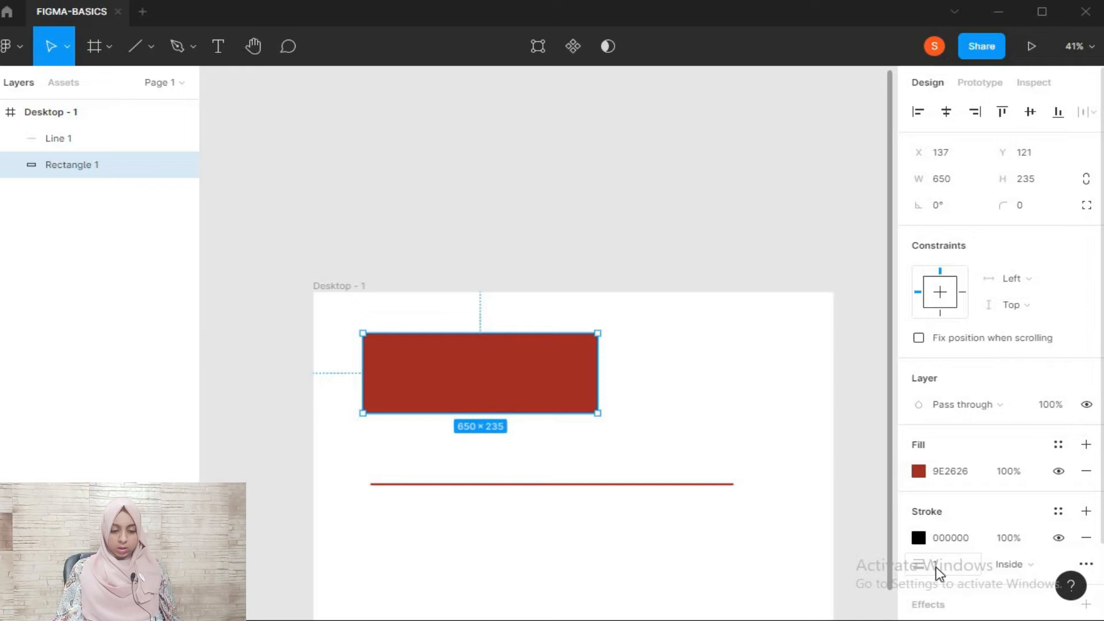
left_click(729, 417)
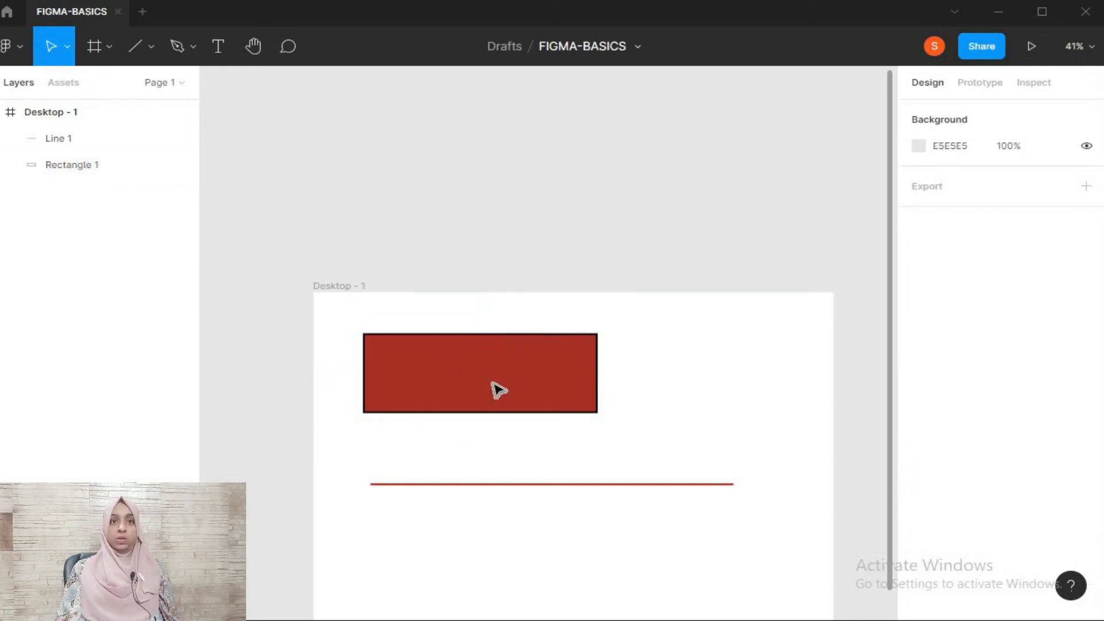
scroll(493, 389, "up", 8)
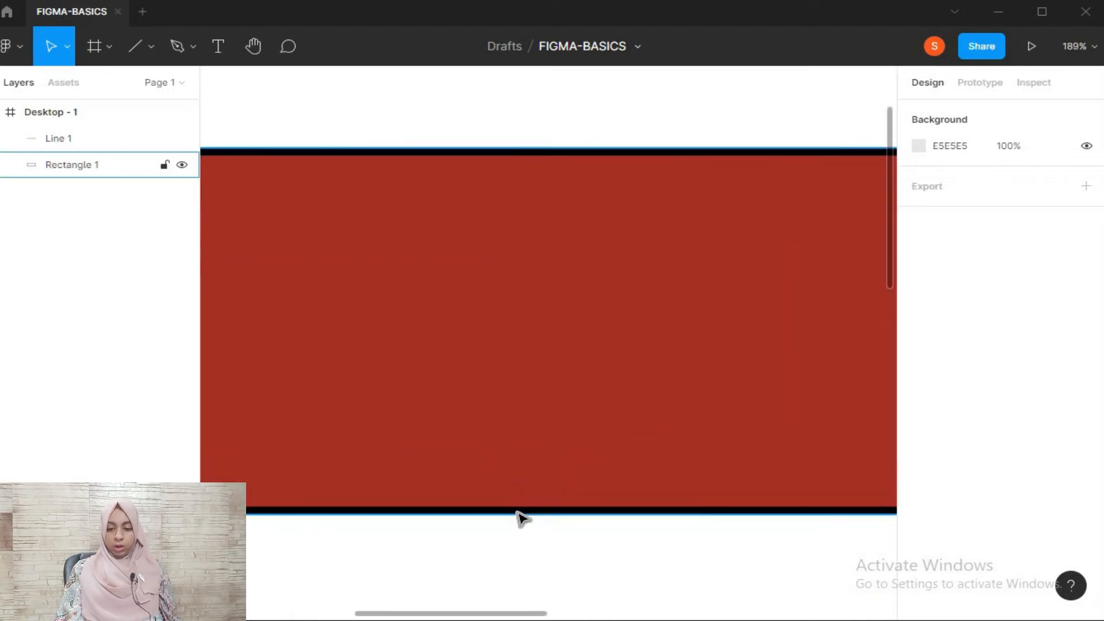
Delete the red horizontal line below the rectangle in the Desktop - 1 frame
scroll(520, 518, "down", 8)
key("h")
left_click_drag(684, 433, 617, 289)
scroll(672, 264, "down", 2)
scroll(616, 289, "down", 1)
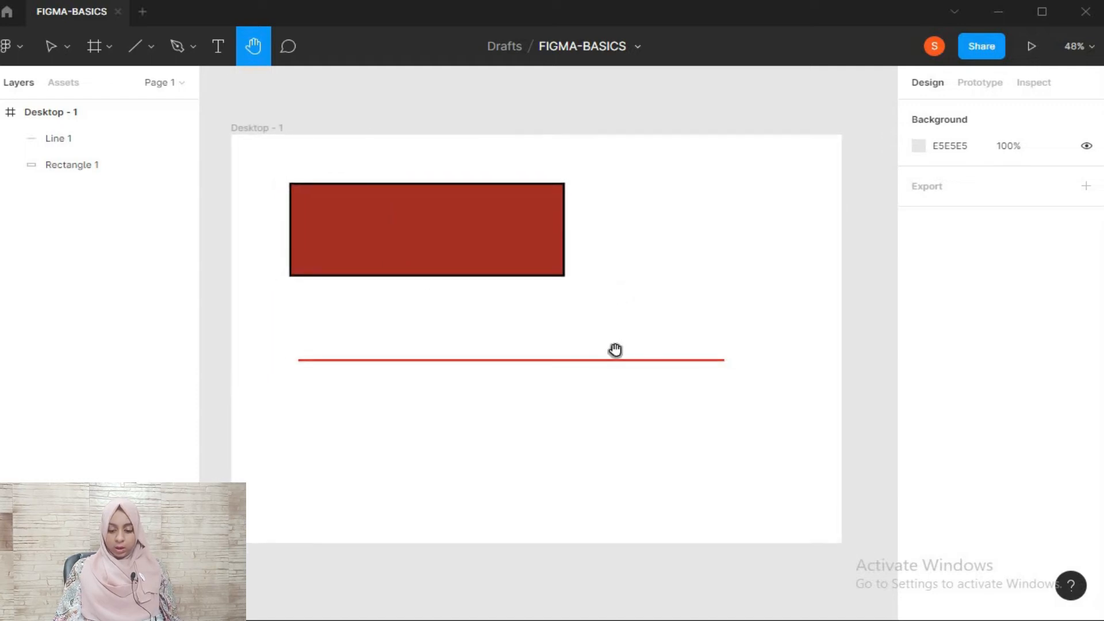
key("v")
left_click(604, 360)
key("Delete")
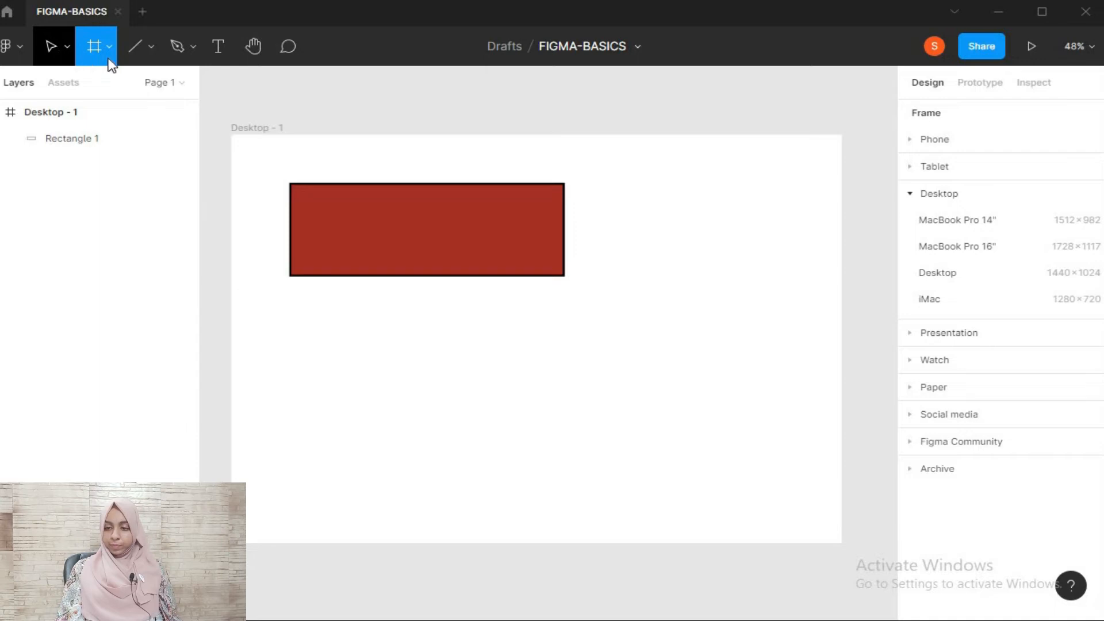
Draw a nearly horizontal arrow about 704 wide below the red rectangle, and undo it
left_click(150, 46)
left_click(161, 130)
left_click_drag(383, 366, 681, 368)
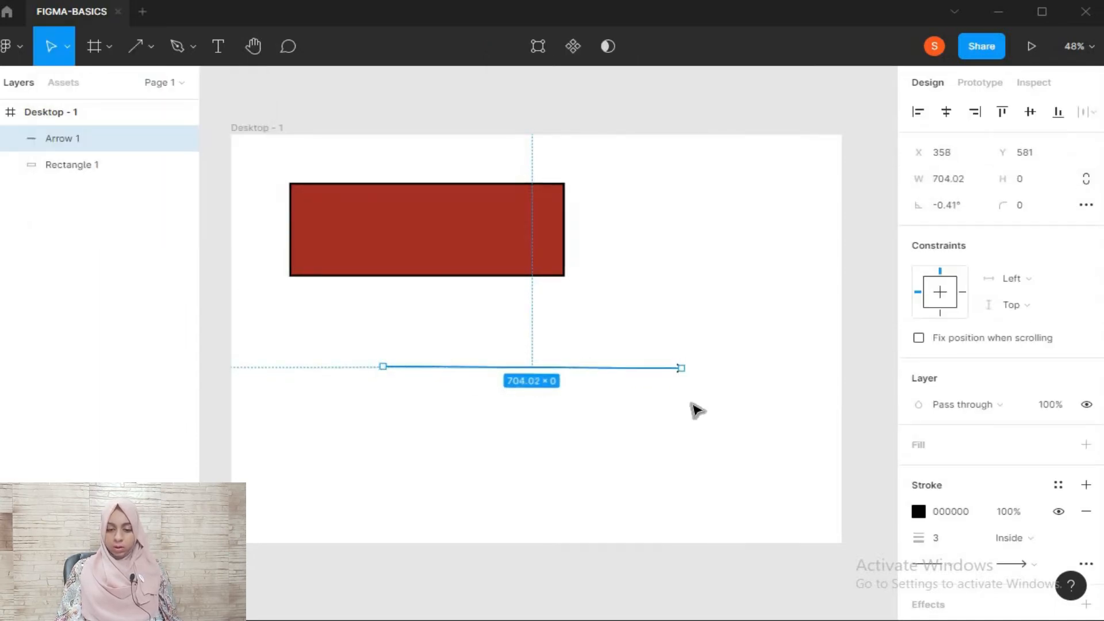
left_click(693, 404)
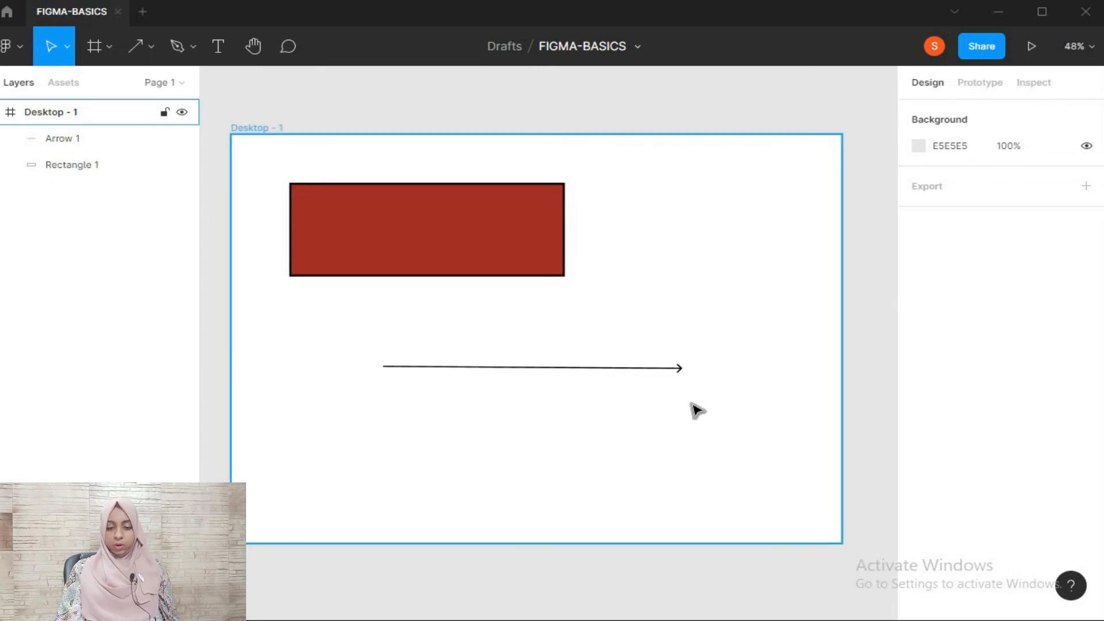
key("ctrl+z")
key("ctrl+z")
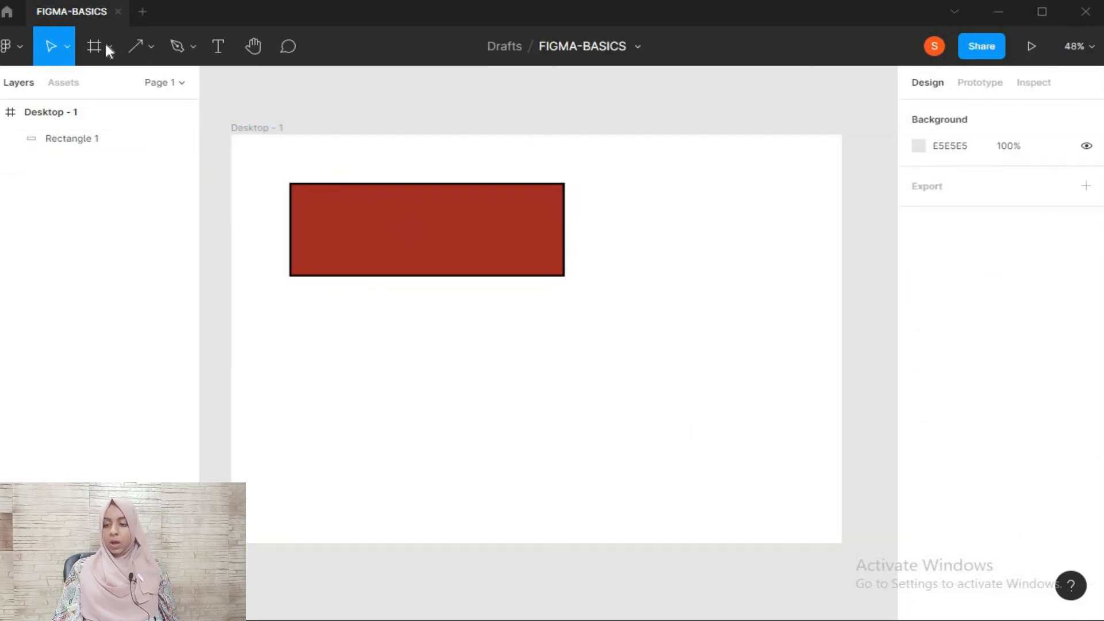
left_click(152, 49)
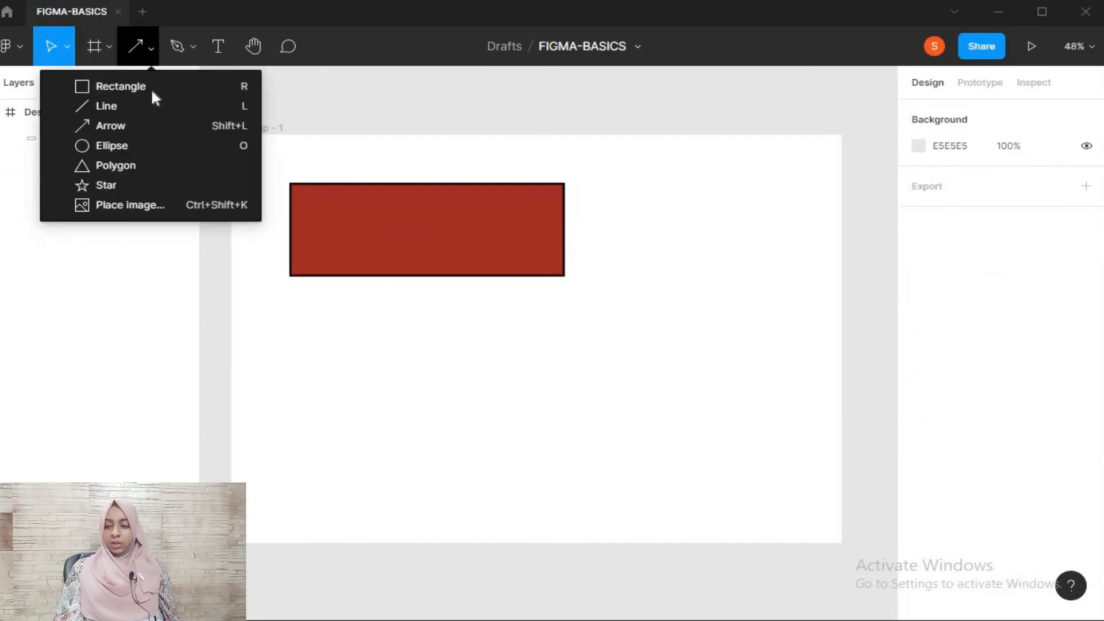
left_click(151, 88)
left_click(642, 430)
left_click_drag(680, 390, 623, 360)
key("Delete")
left_click_drag(567, 306, 712, 407)
Draw a second rectangle about 311 × 262 below the red one and move it over the red rectangle's right end
key("r")
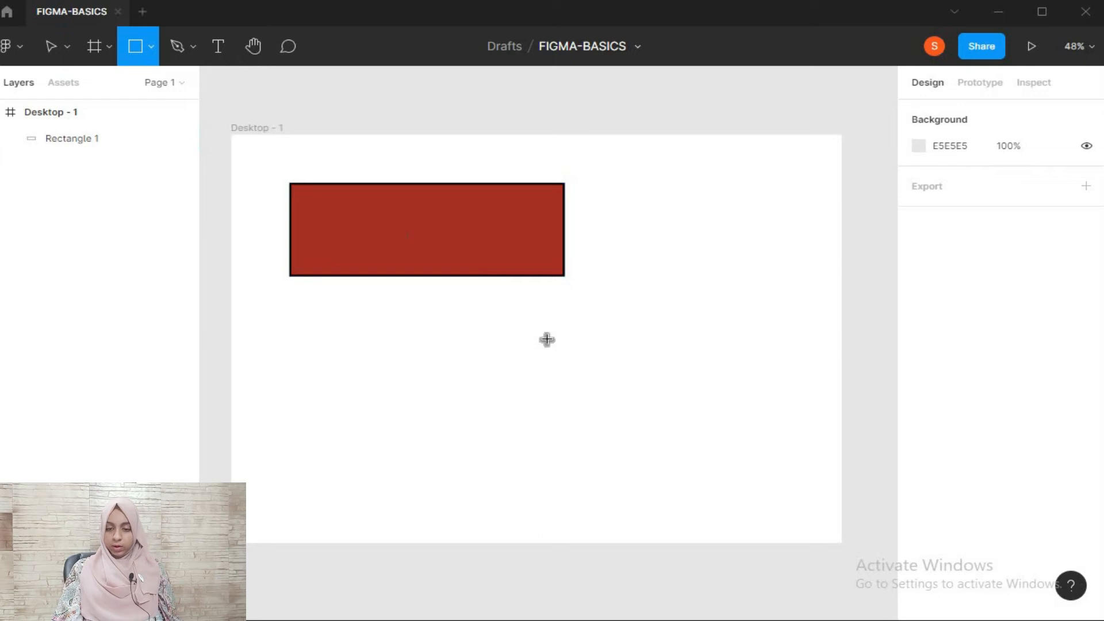
left_click_drag(537, 312, 668, 416)
left_click(752, 364)
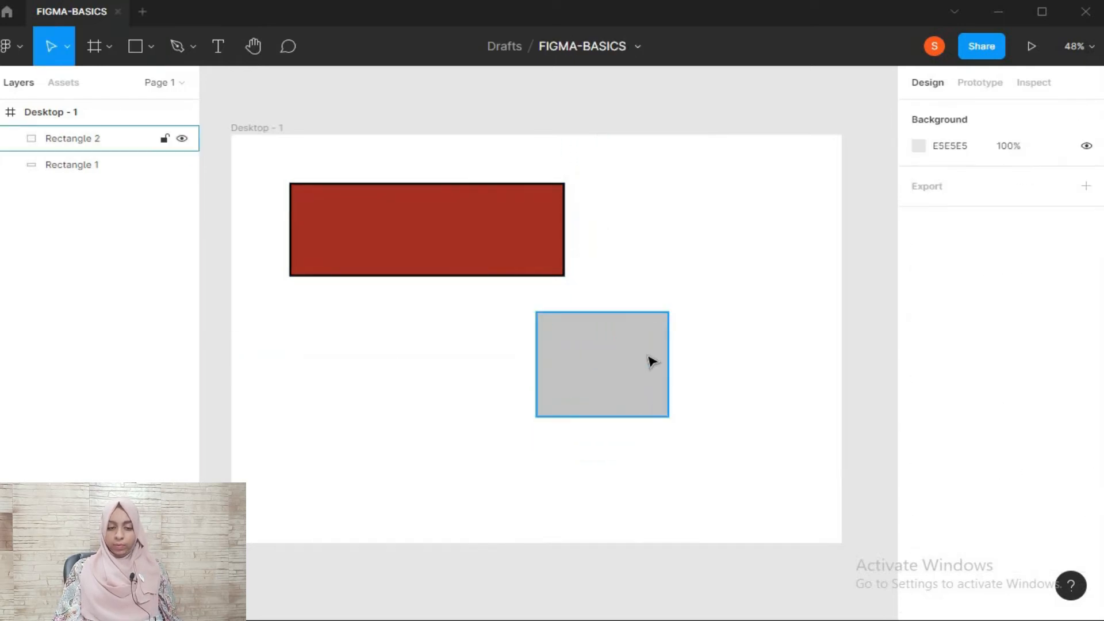
left_click(644, 363)
left_click_drag(642, 363, 577, 228)
left_click(636, 333)
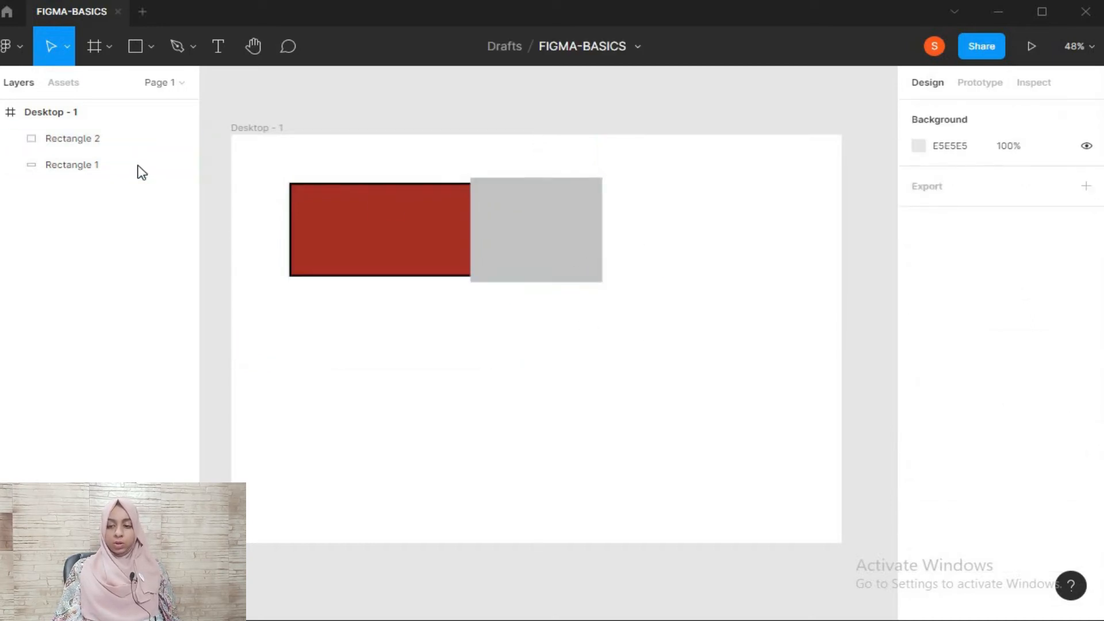
Move the Rectangle 2 layer beneath Rectangle 1 and select each rectangle in turn to compare their stacking
mouse_move(93, 134)
left_mouse_down()
mouse_move(93, 172)
mouse_move(91, 136)
left_mouse_up()
left_click(665, 308)
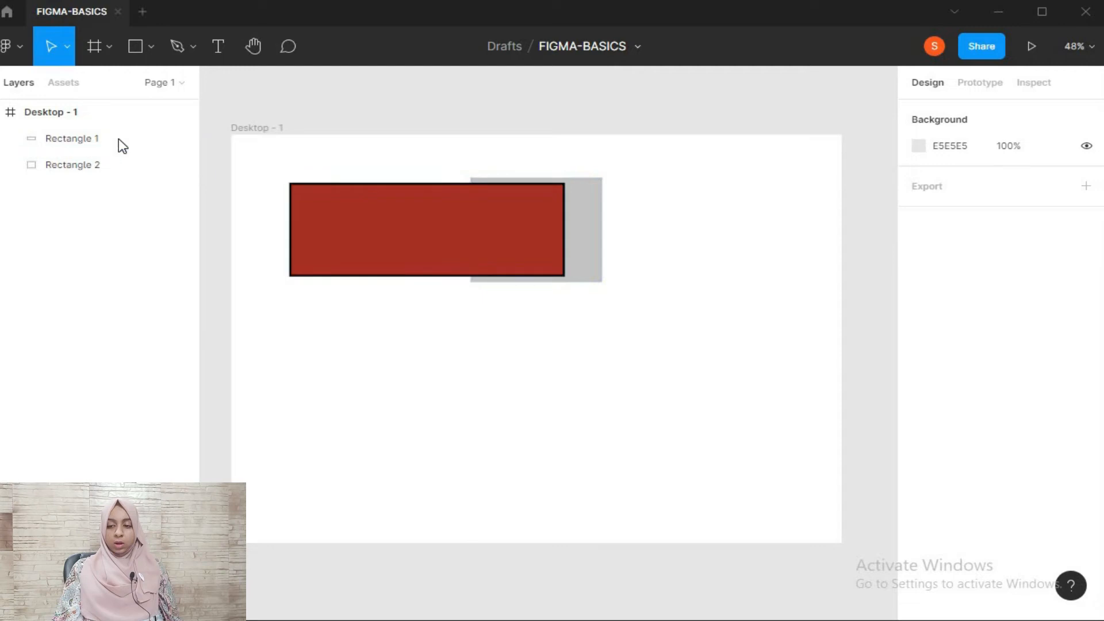
left_click(86, 148)
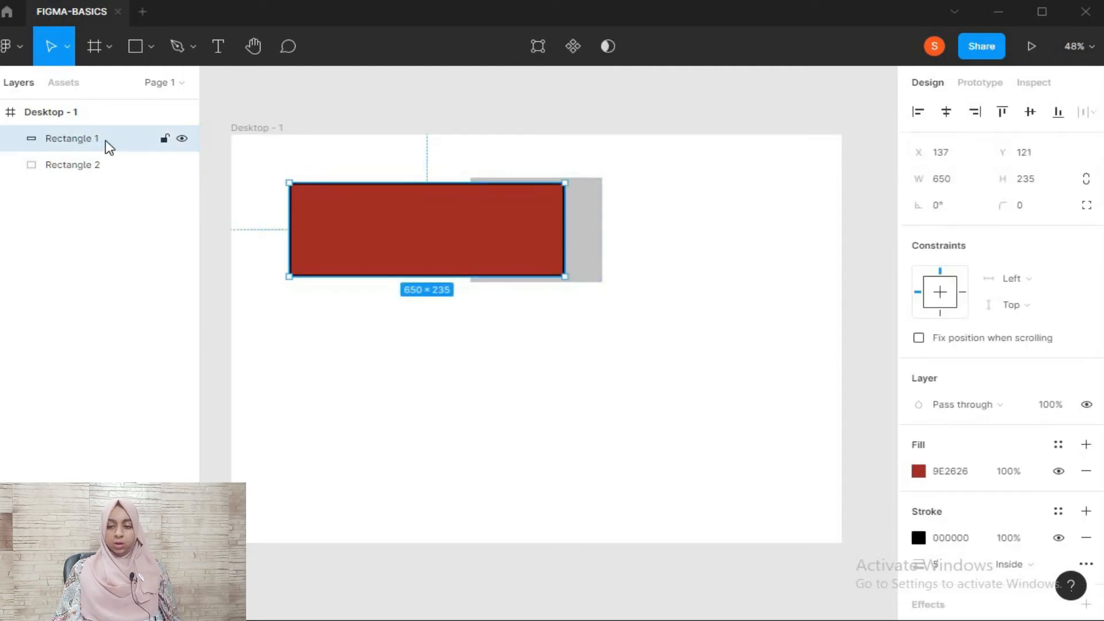
left_click(79, 168)
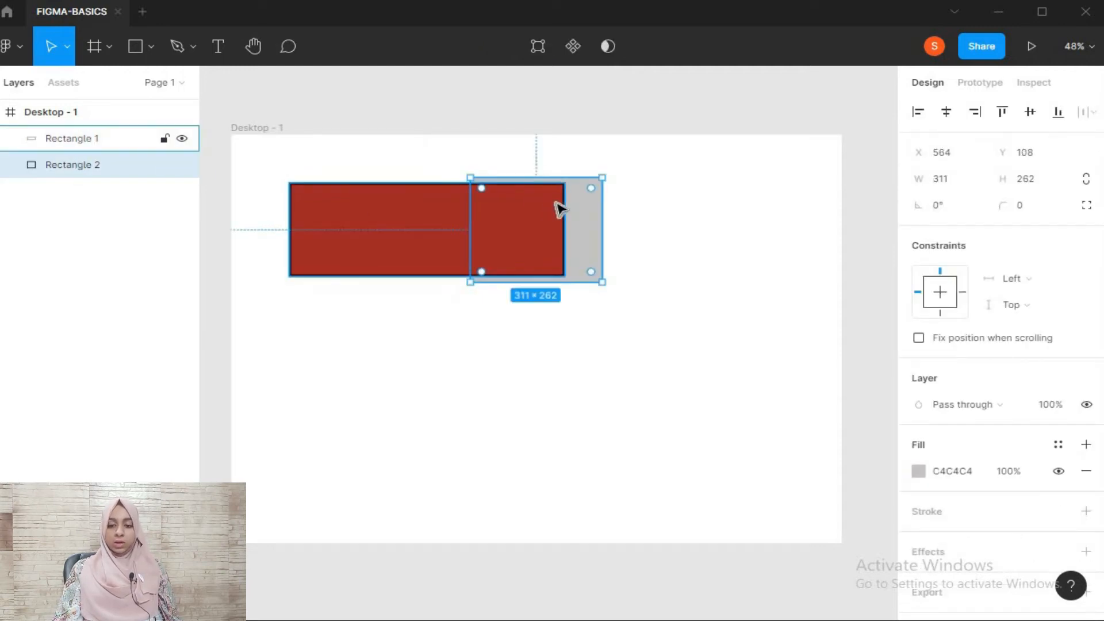
left_click(671, 411)
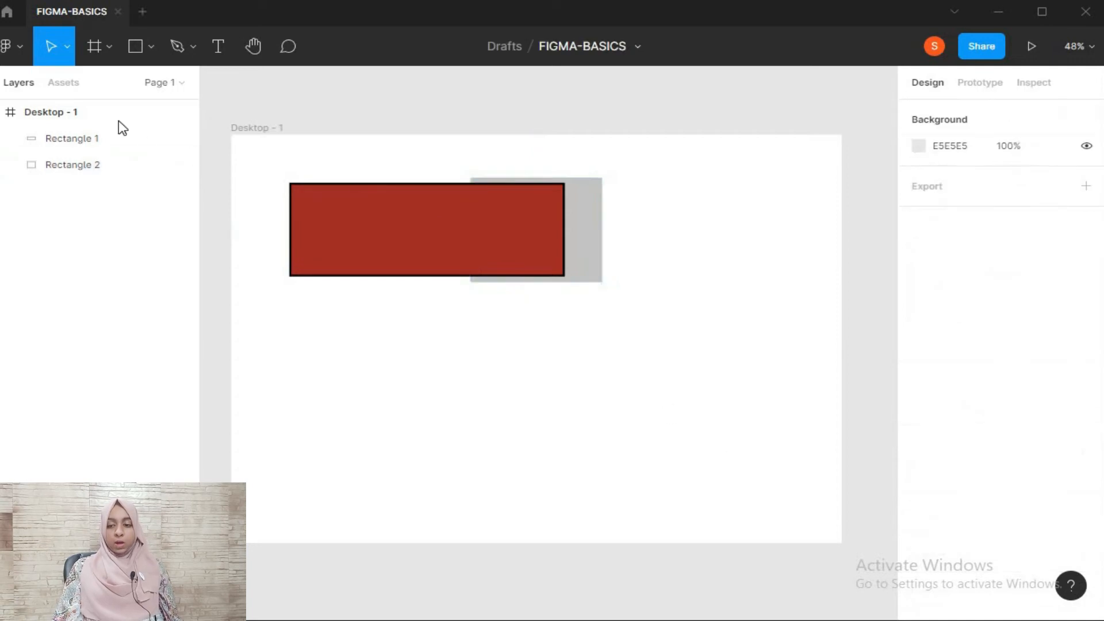
left_click(141, 44)
left_click(151, 46)
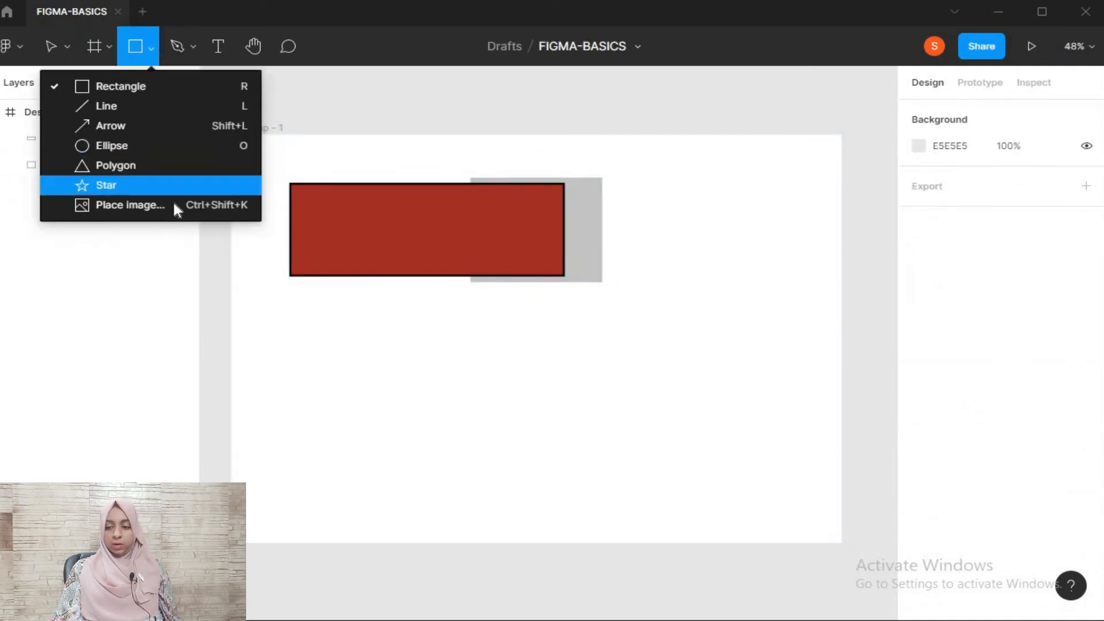
left_click(173, 204)
key("Escape")
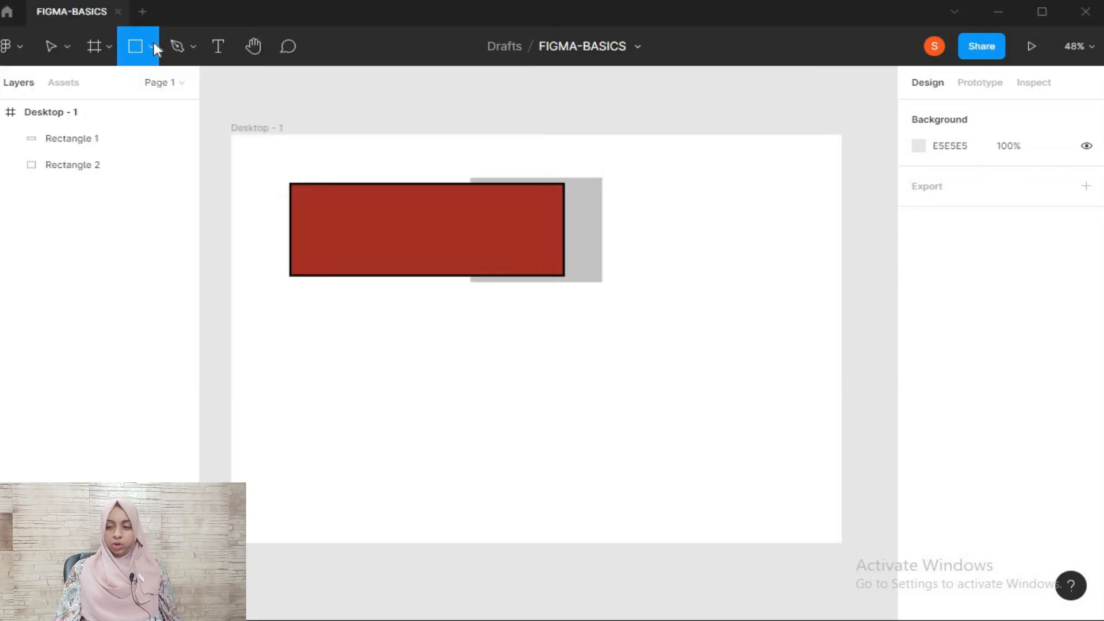
Draw a five-pointed star about 463 × 411 and move it over the left part of the red rectangle
left_click(151, 46)
left_click(156, 172)
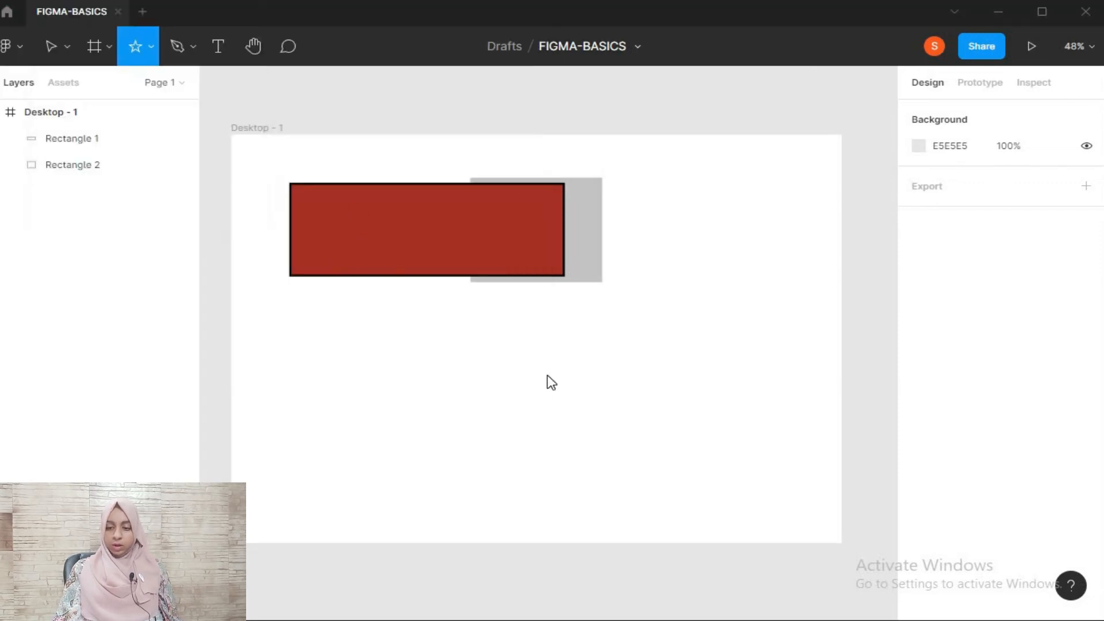
left_click_drag(358, 213, 554, 382)
left_click(645, 382)
left_click_drag(397, 276, 345, 209)
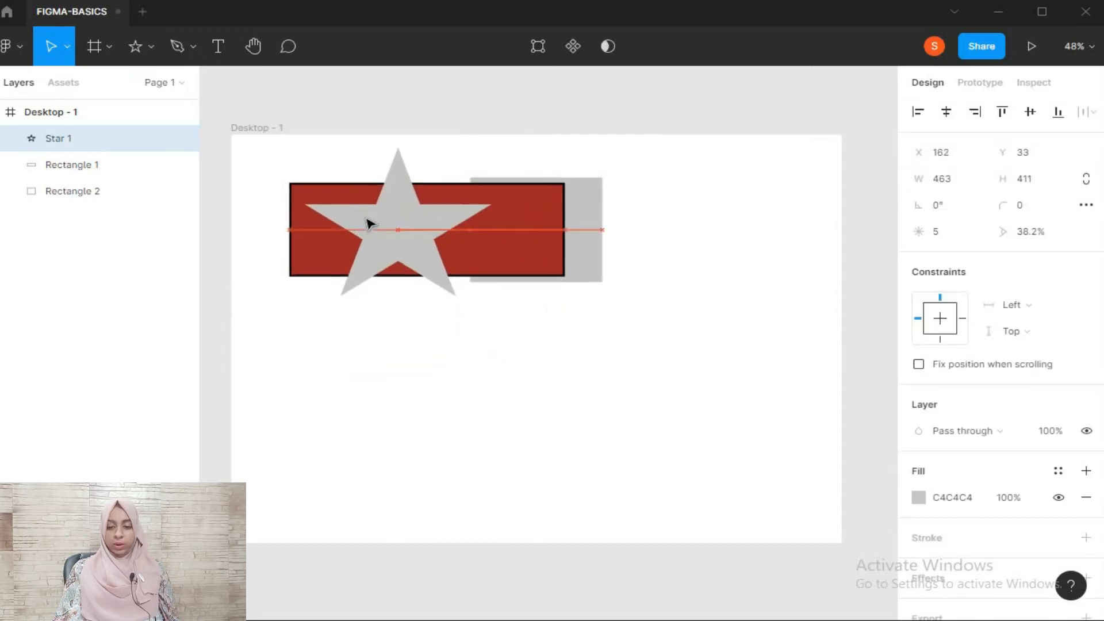
Move the Star 1 layer beneath Rectangle 1 and place the star below the rectangles at about X 399, Y 438
left_click_drag(104, 140, 99, 180)
left_click(548, 502)
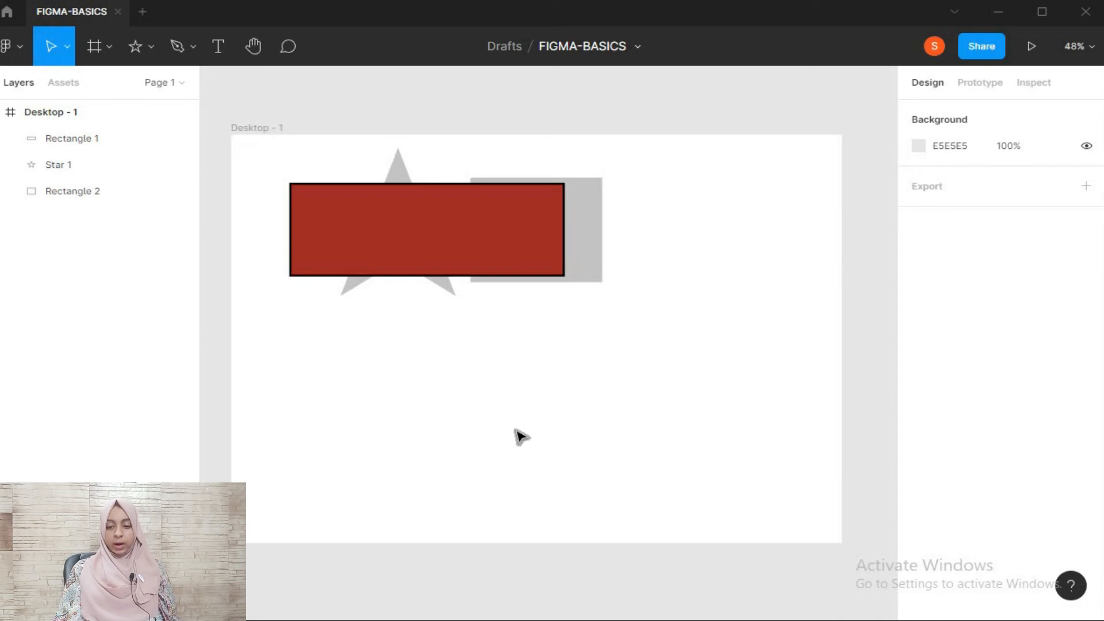
left_click_drag(454, 295, 553, 456)
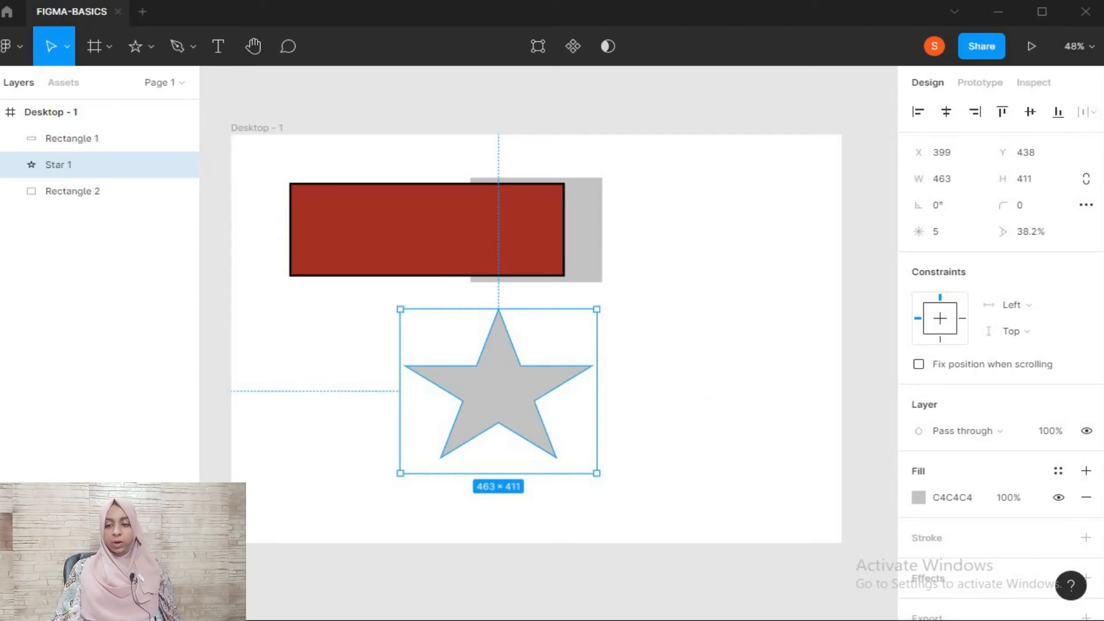
Draw a closed three-point Pen path about 315.5 × 287 with a curved upper edge to the right of the rectangles
left_click(185, 55)
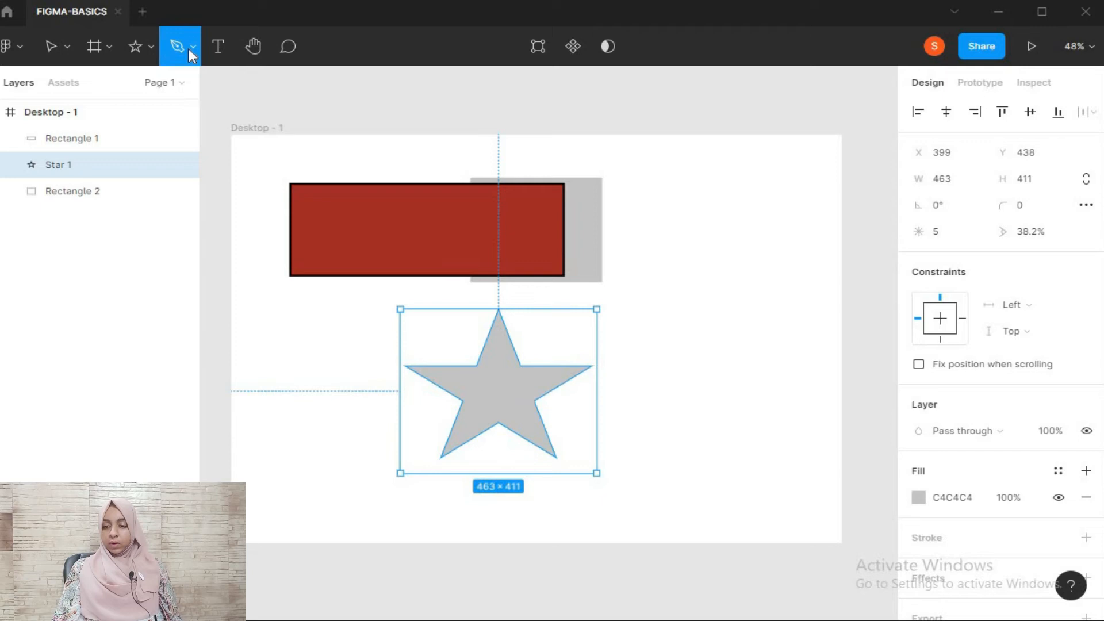
left_click(193, 47)
left_click(195, 86)
left_click_drag(672, 179, 714, 282)
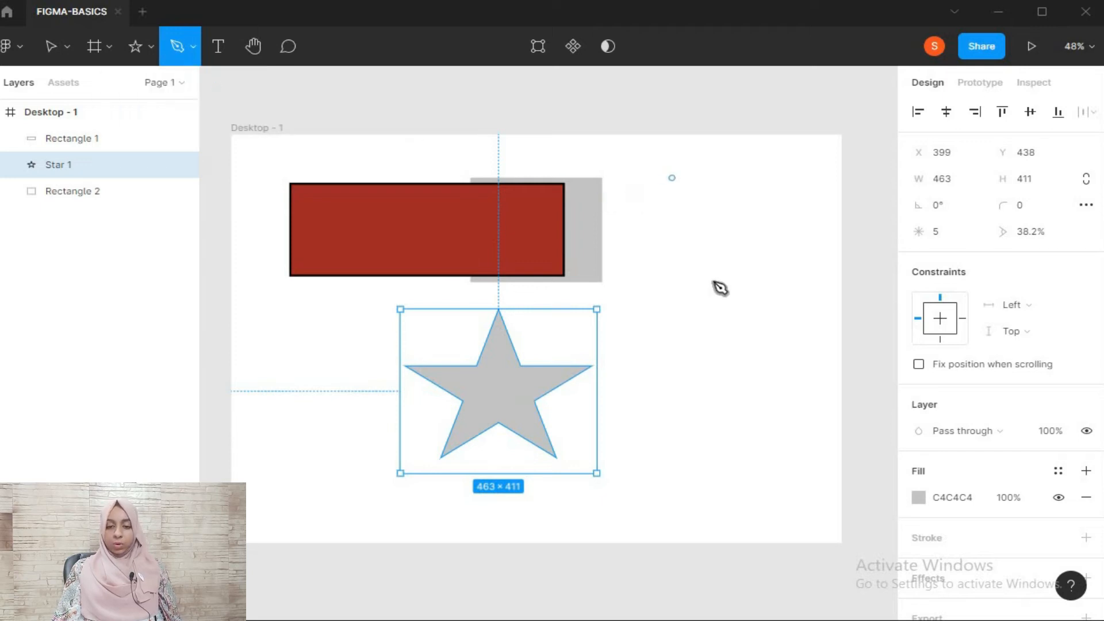
left_click_drag(806, 183, 745, 291)
left_click(743, 292)
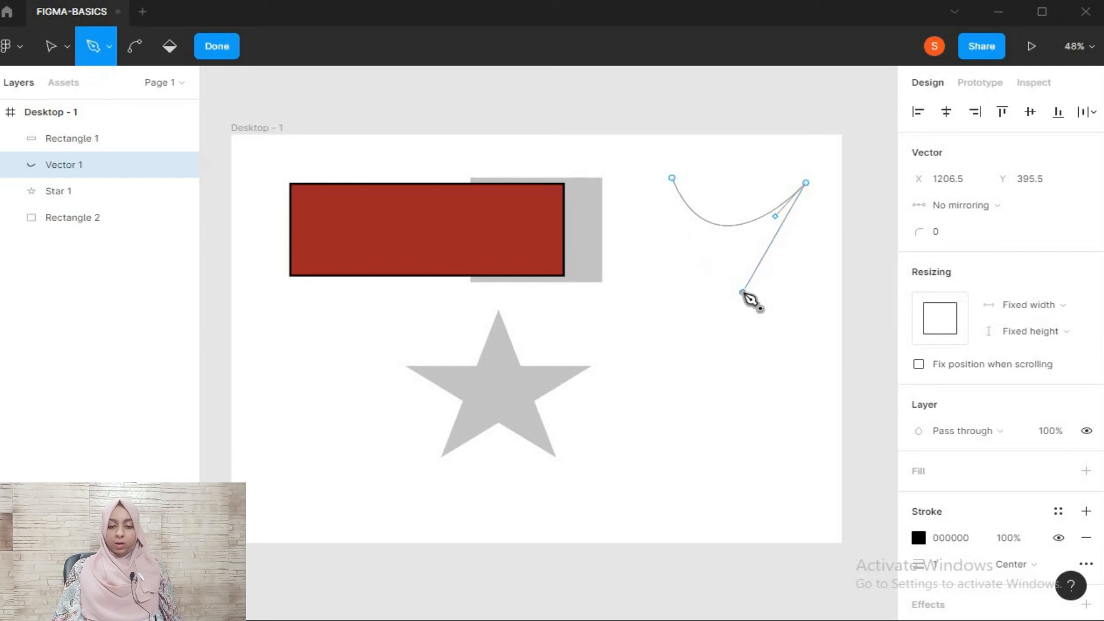
left_click(673, 178)
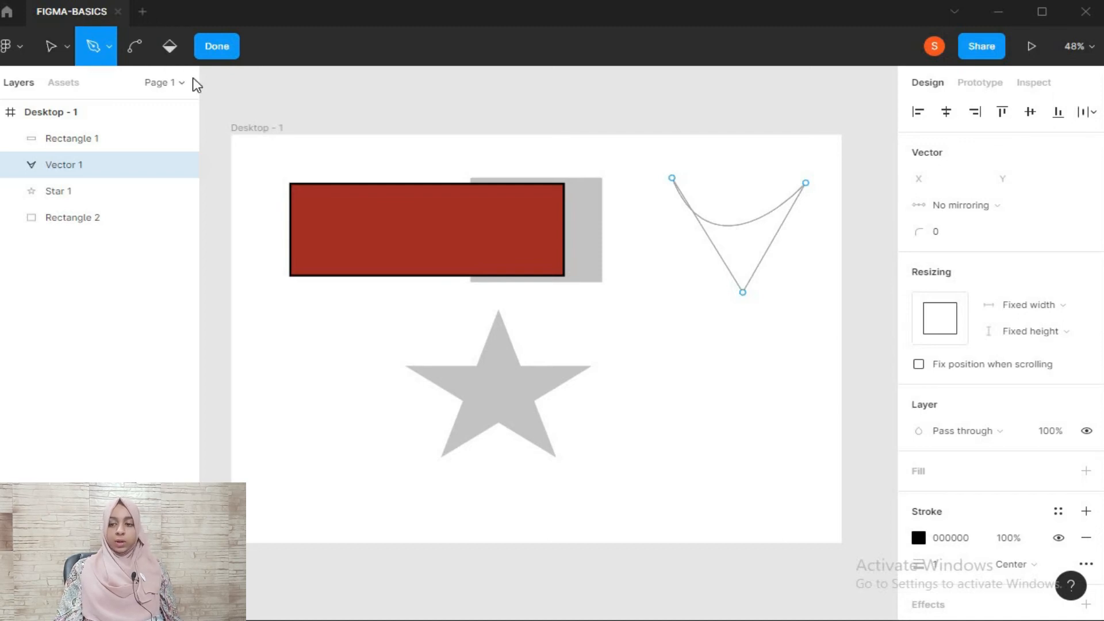
key("Escape")
Sketch a freehand looping Pencil line about 684 × 259 across the star
left_click(197, 48)
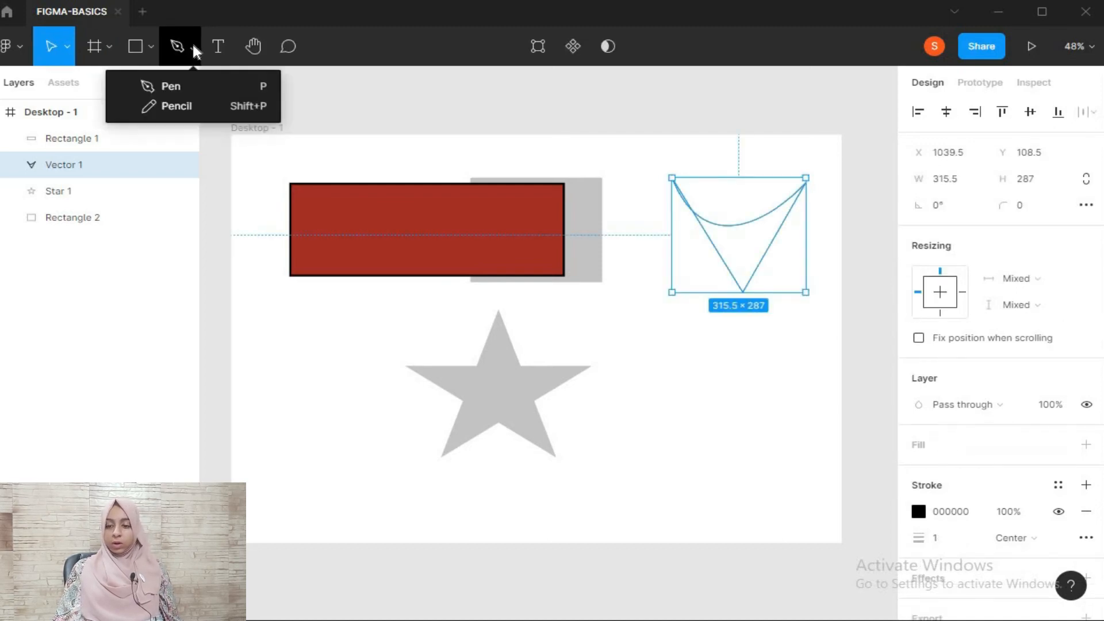
left_click(256, 106)
mouse_move(559, 311)
left_mouse_down()
mouse_move(656, 362)
mouse_move(438, 381)
mouse_move(425, 347)
left_mouse_up()
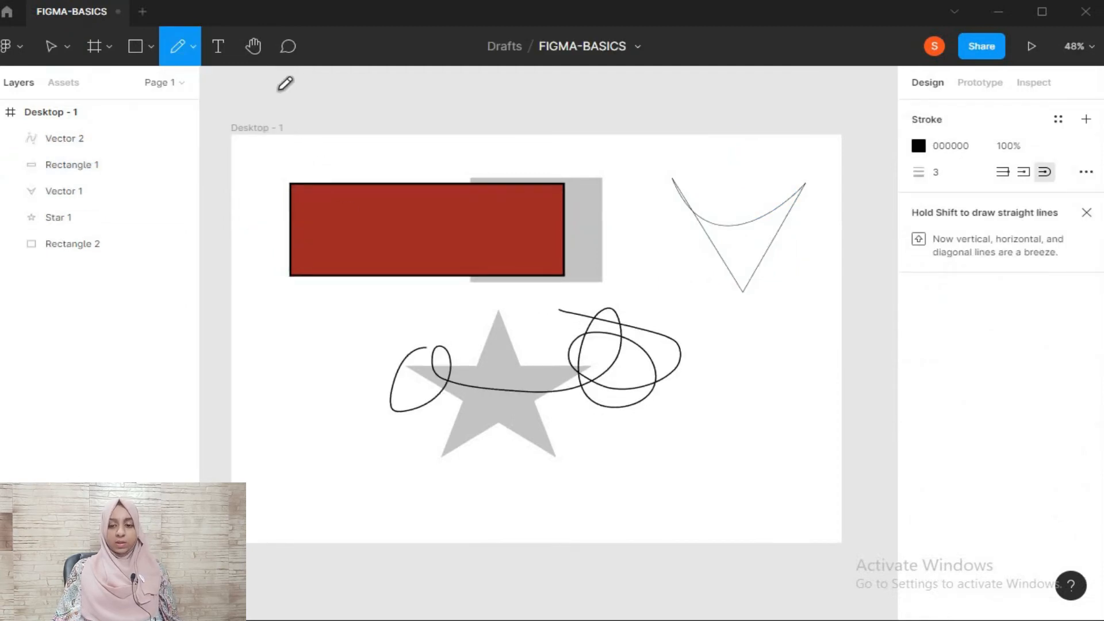
Add a text box about 473 × 206 overlapping the star's left side with the text "fsddsafsfd"
left_click(218, 47)
left_click_drag(286, 360, 486, 443)
type("fsddsafsfd")
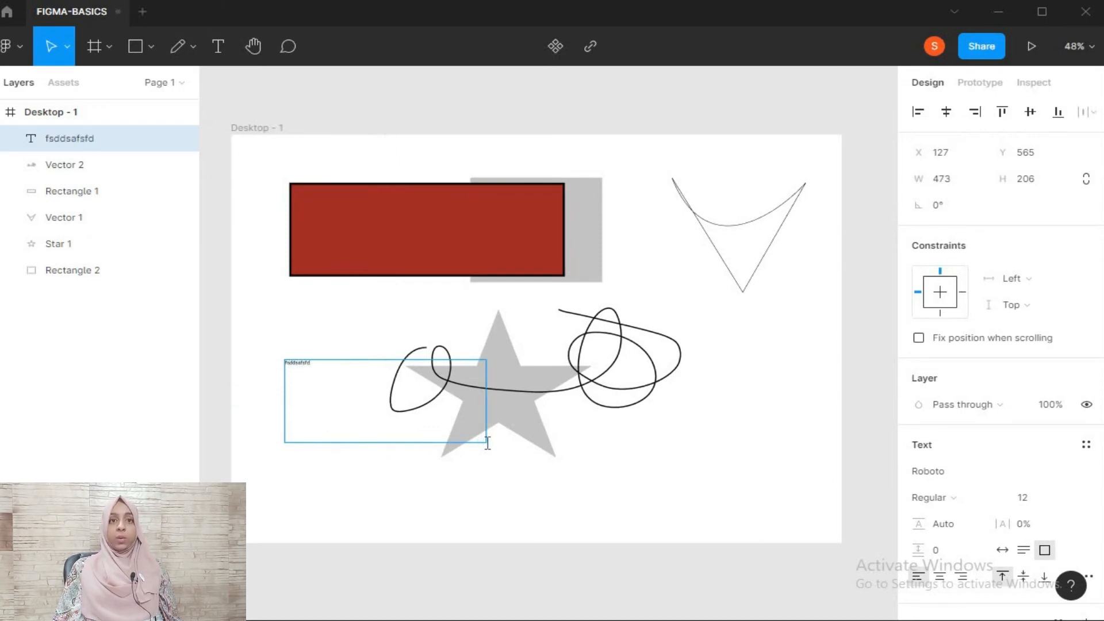
Set the whole text's font size to 36, raise it to 96, and finish editing the text
left_click_drag(320, 368, 267, 340)
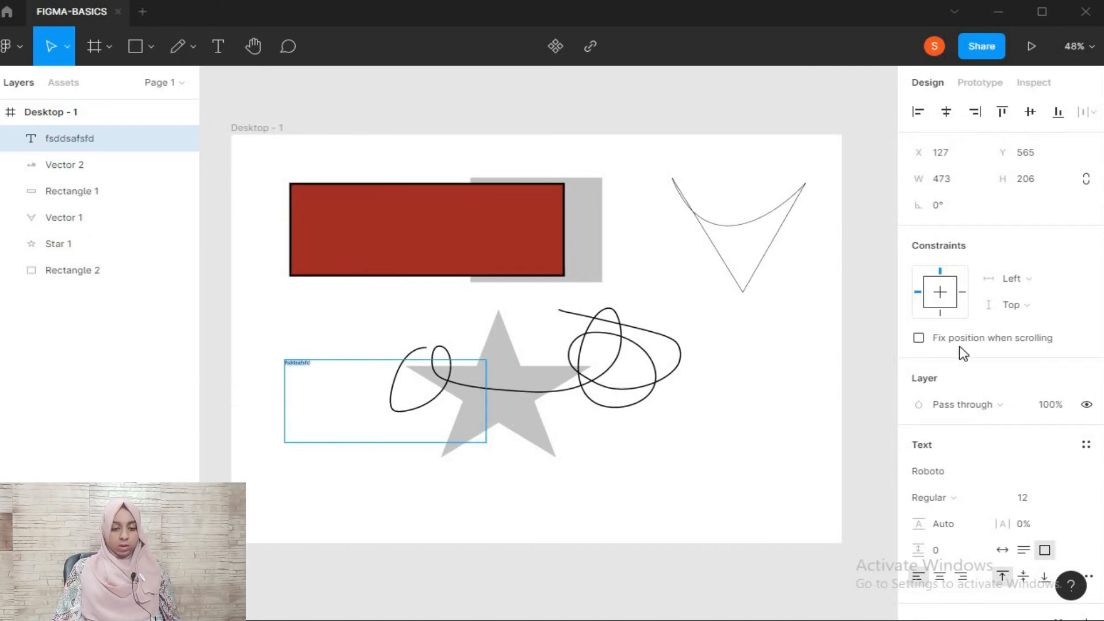
scroll(1023, 518, "down", 4)
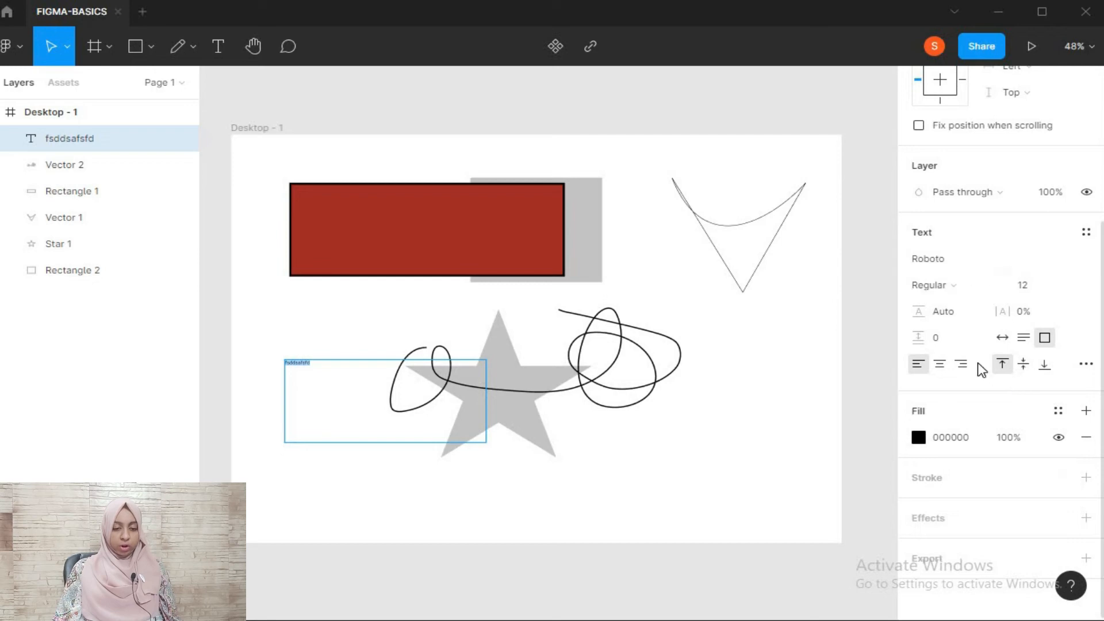
left_click(1069, 285)
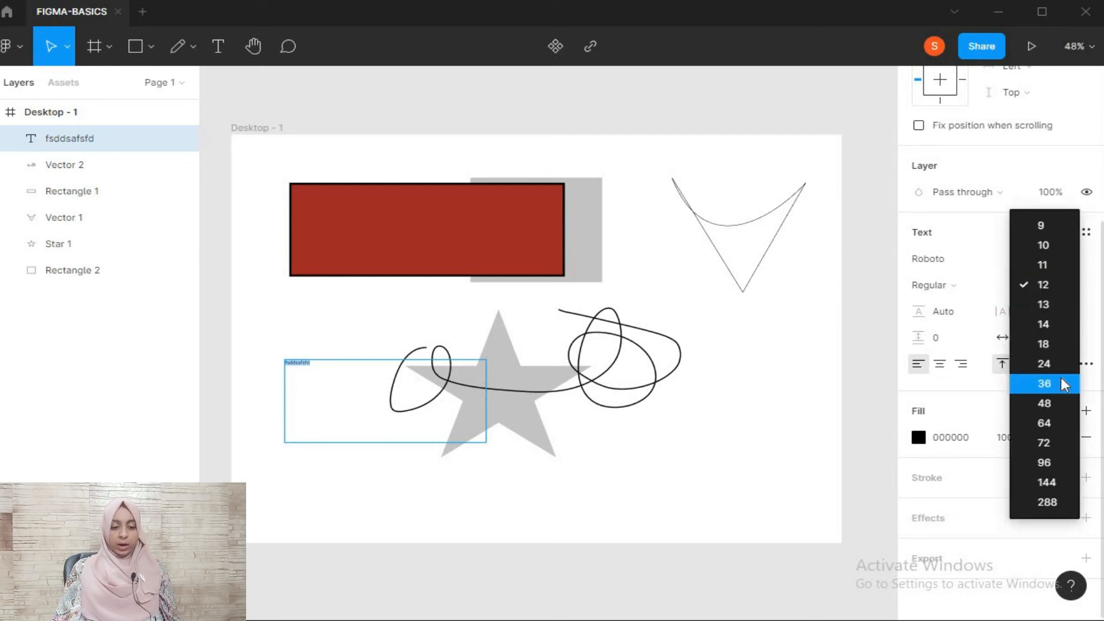
left_click(1064, 382)
left_click(1067, 285)
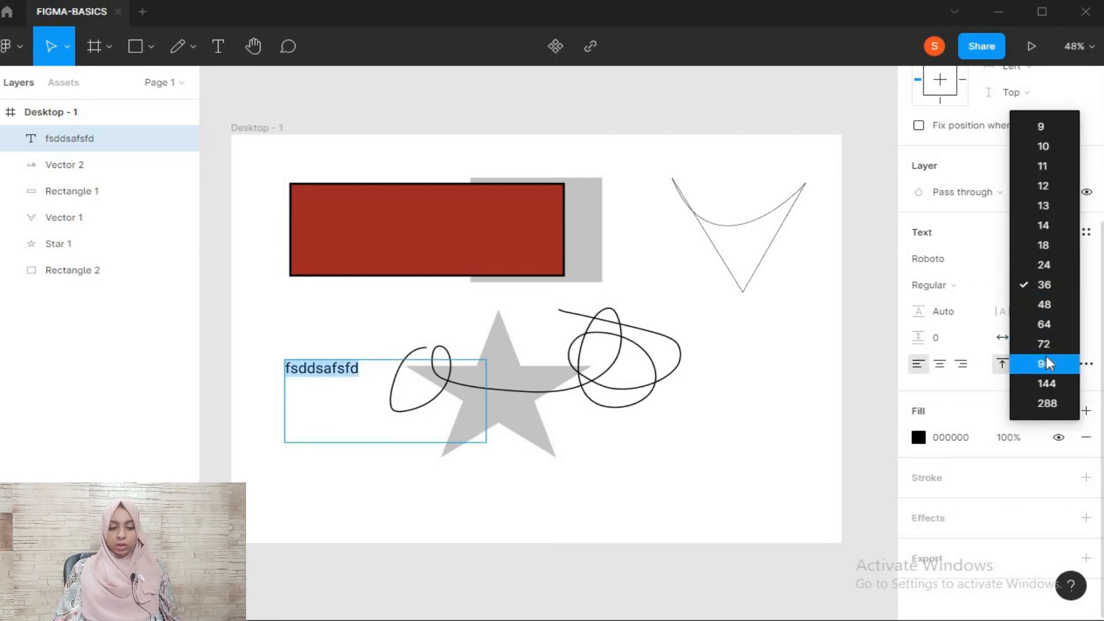
left_click(1058, 365)
left_click(960, 315)
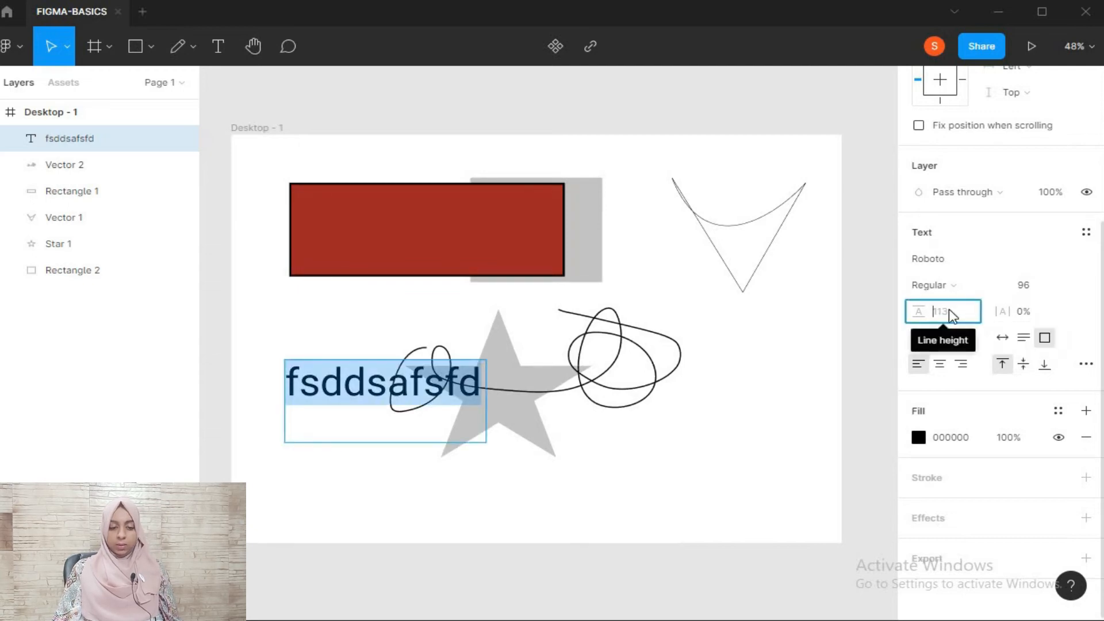
left_click(677, 308)
Move the text box up to just beneath the red rectangle and clear the selection
left_click_drag(391, 407, 379, 337)
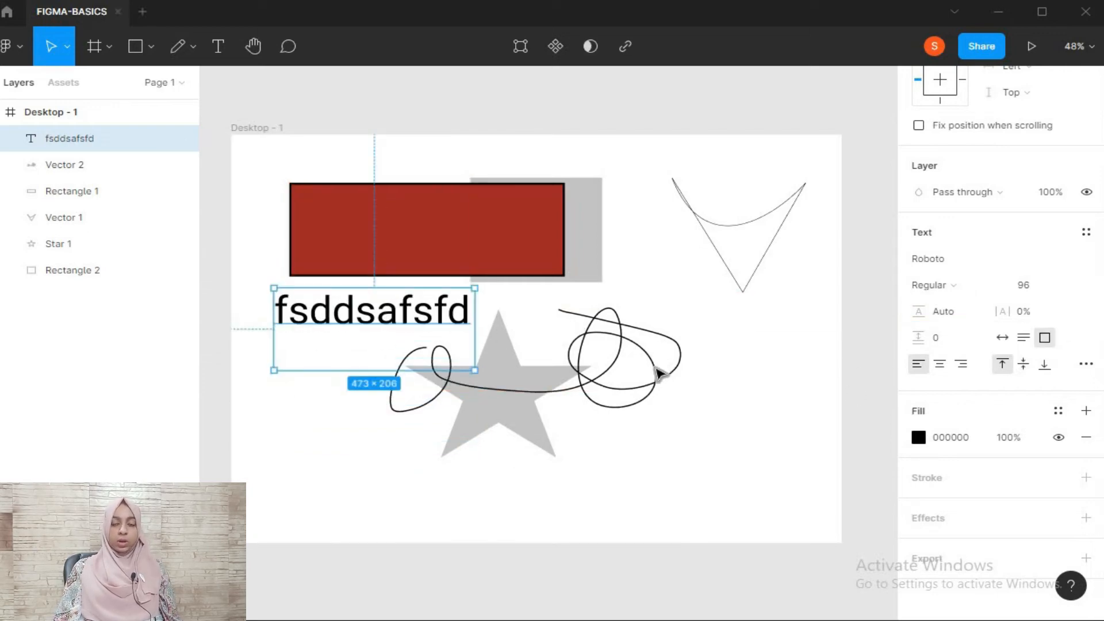
left_click(656, 374)
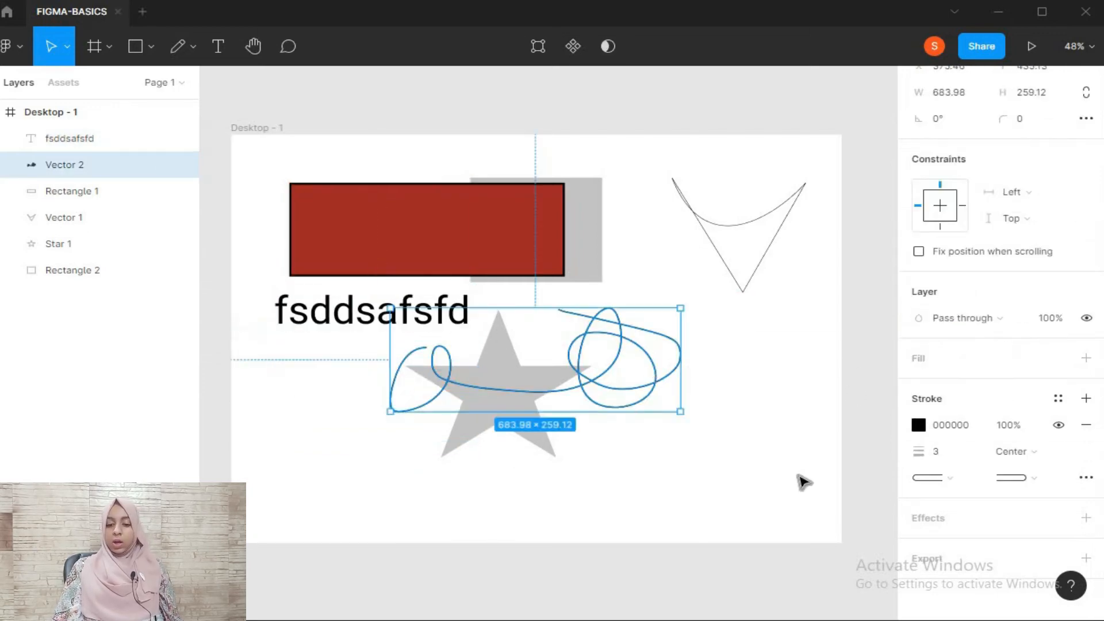
left_click(592, 493)
Pan the canvas with the Hand tool to shift the Desktop - 1 frame in view
left_click(254, 47)
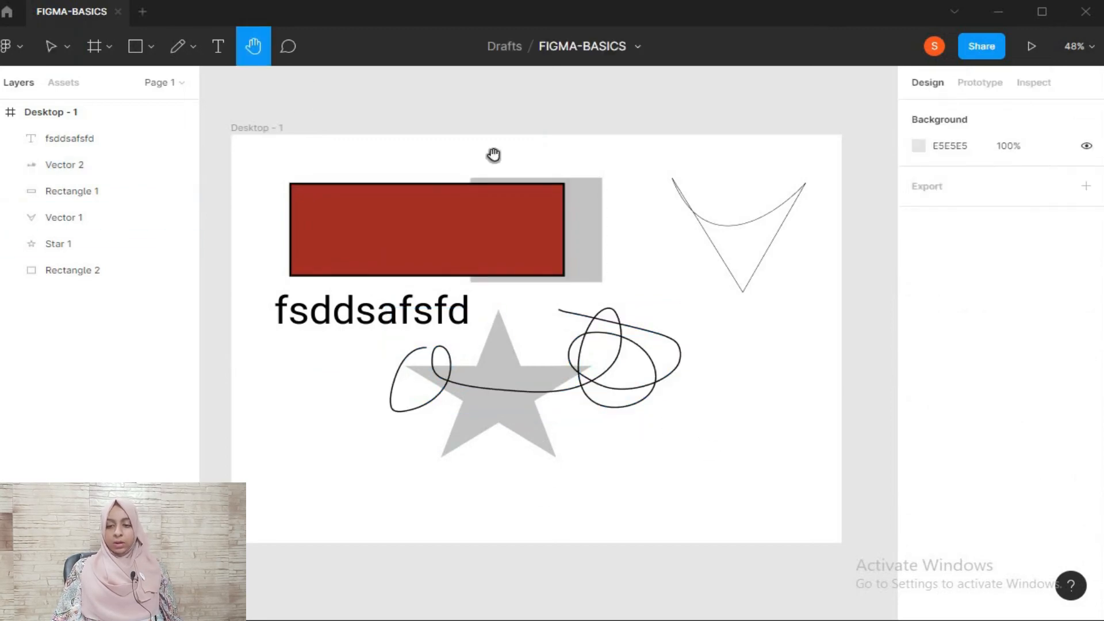
left_click_drag(452, 397, 527, 158)
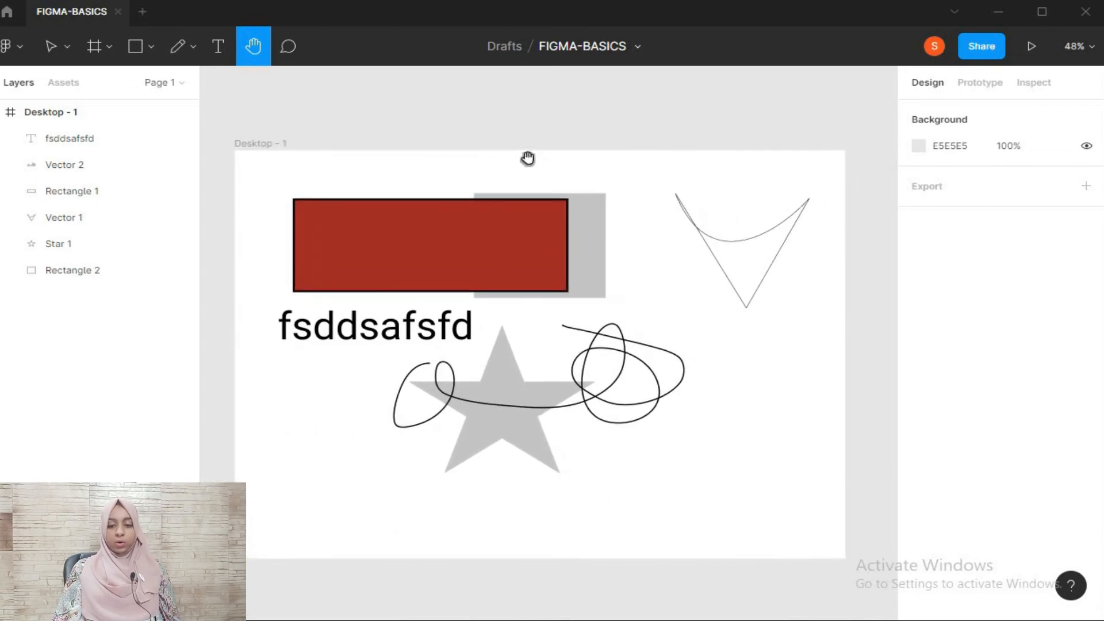
Move the red rectangle to X 101, Y 121, in line with the left edge of the text beneath it, and clear the selection
key("v")
left_click_drag(513, 219, 493, 236)
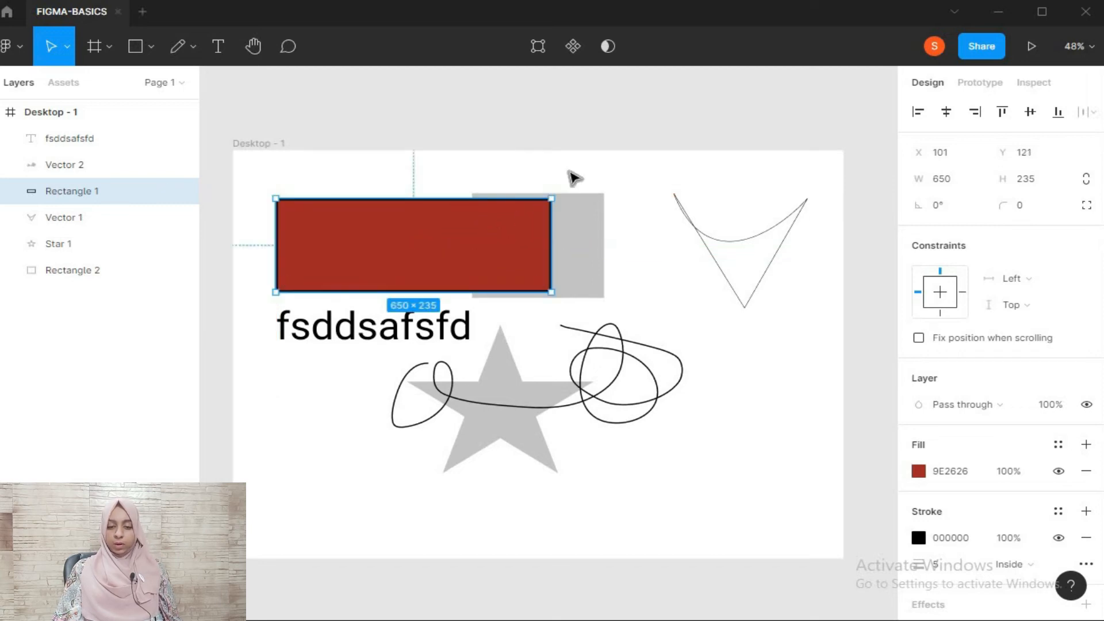
left_click(573, 179)
Set the red rectangle's layer opacity to 50% and clear the selection
left_click(549, 231)
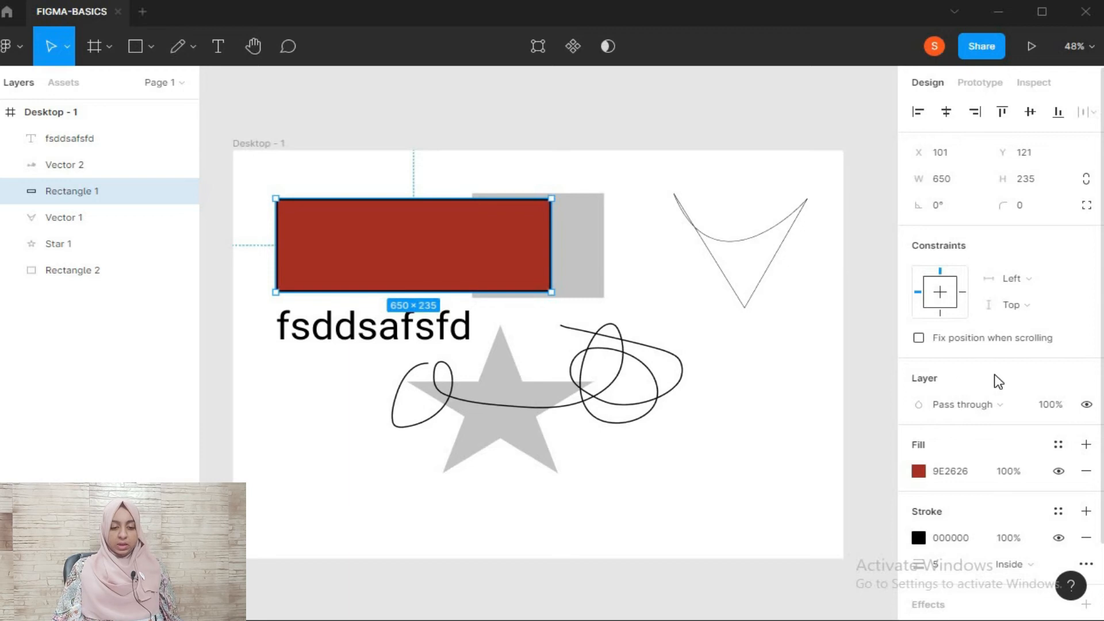
scroll(999, 381, "down", 3)
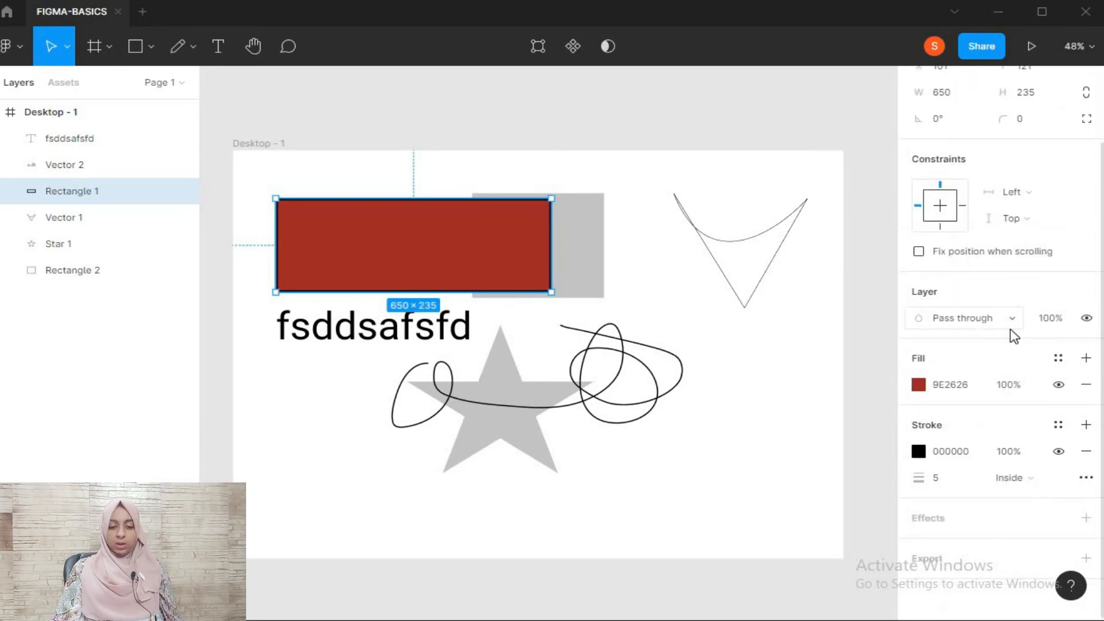
left_click(1057, 323)
type("50")
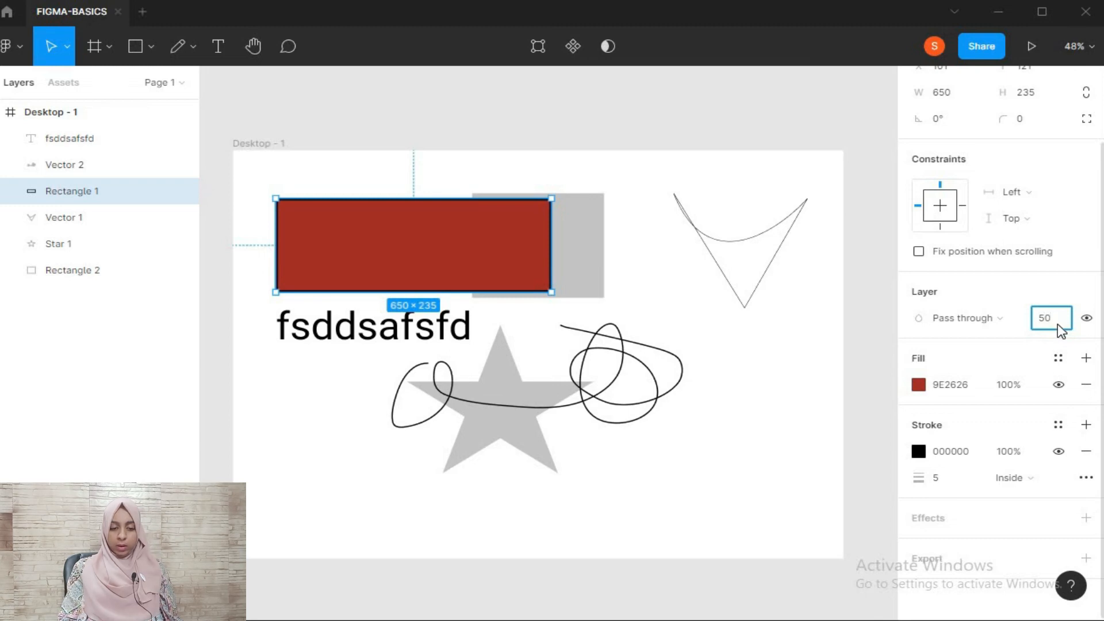
key("Return")
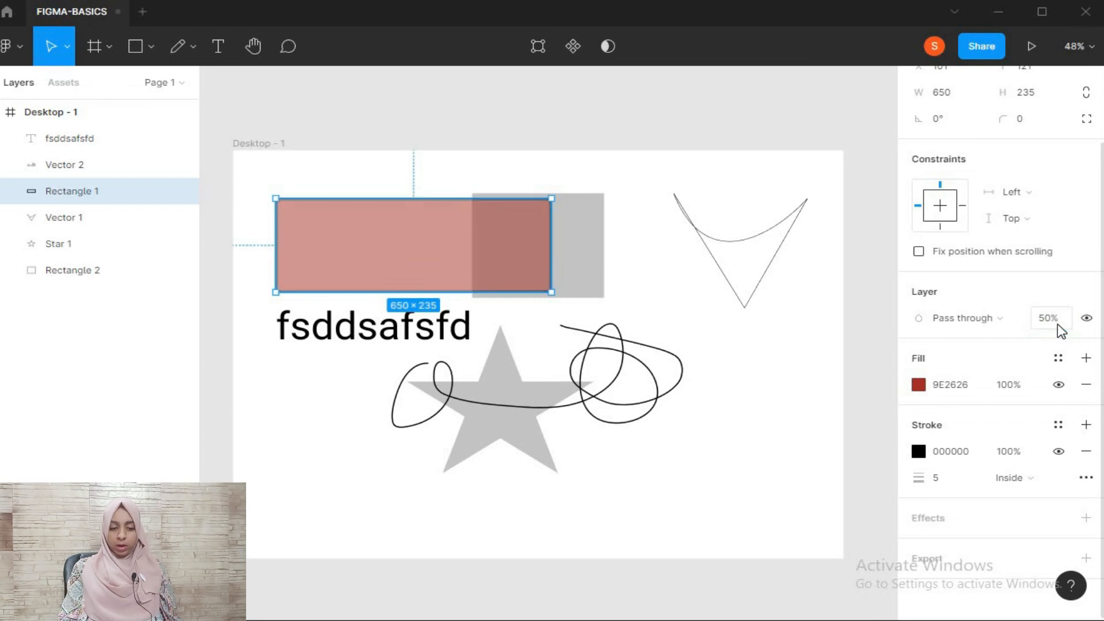
left_click(419, 178)
left_click(387, 239)
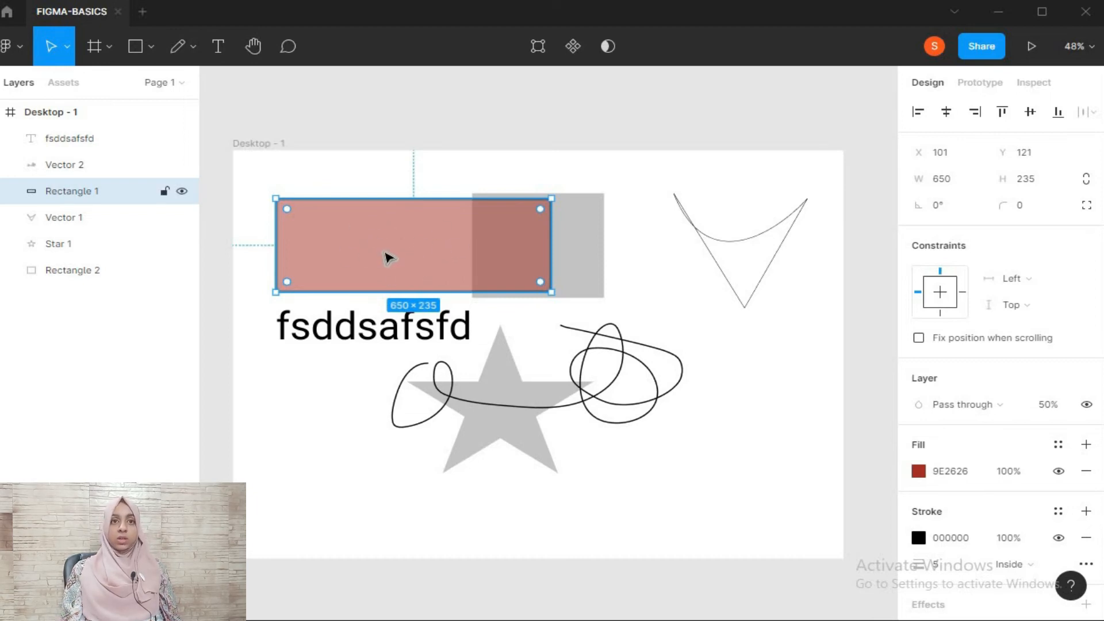
left_click(596, 266)
left_click(631, 276)
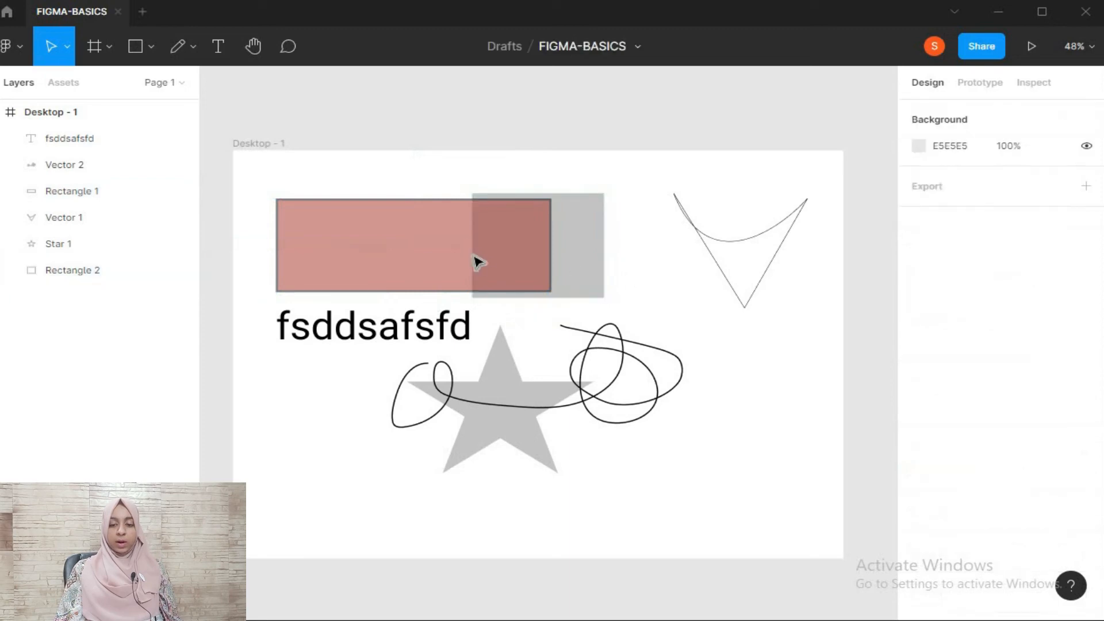
Examine the blend modes offered for the red rectangle's layer without changing the mode, and clear the selection
left_click(476, 260)
left_click(1057, 409)
left_click(997, 404)
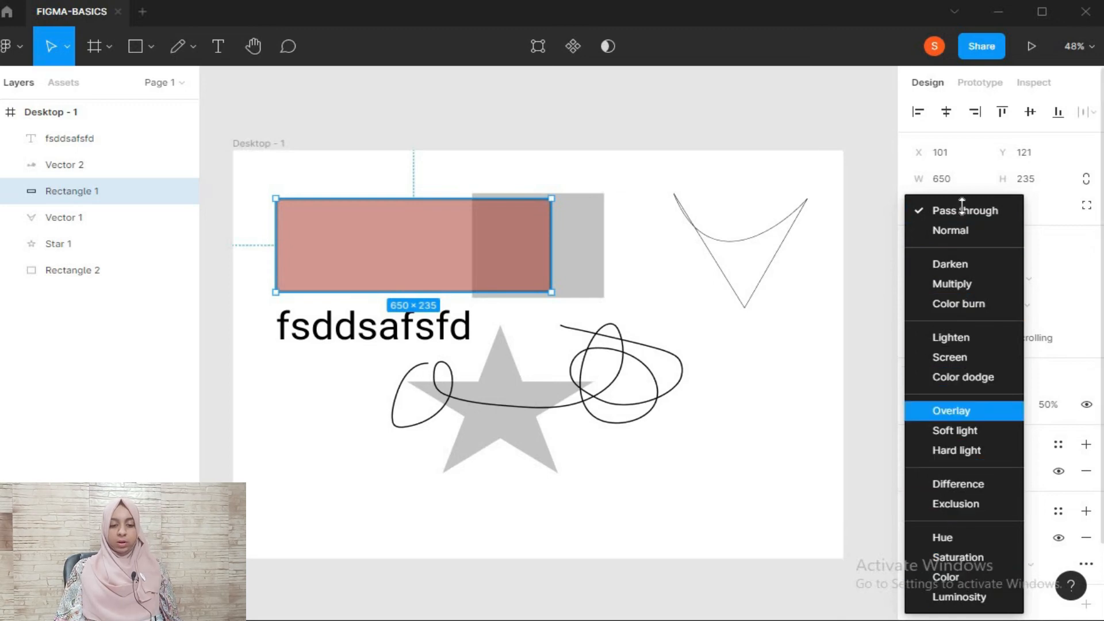
left_click(882, 188)
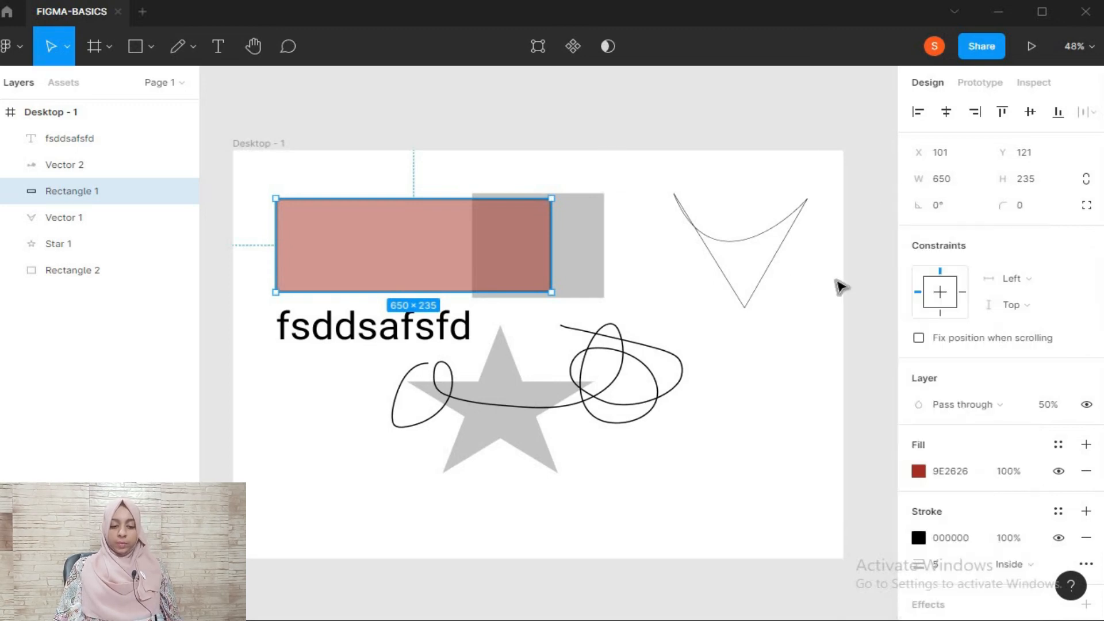
scroll(846, 299, "down", 1)
scroll(848, 304, "up", 4)
scroll(848, 304, "down", 4)
left_click(723, 349)
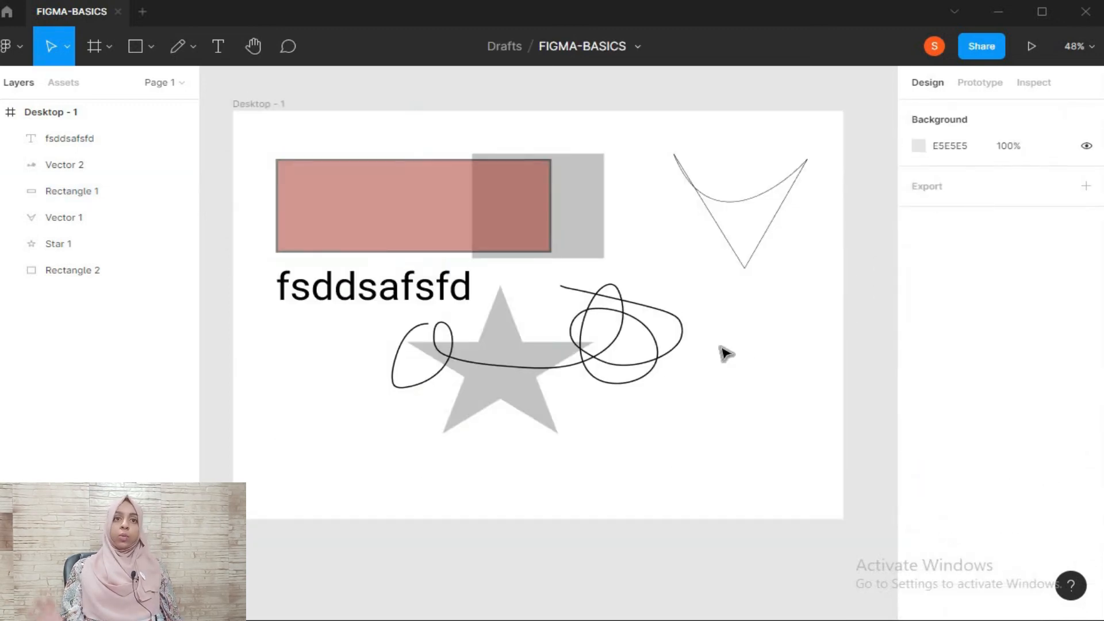